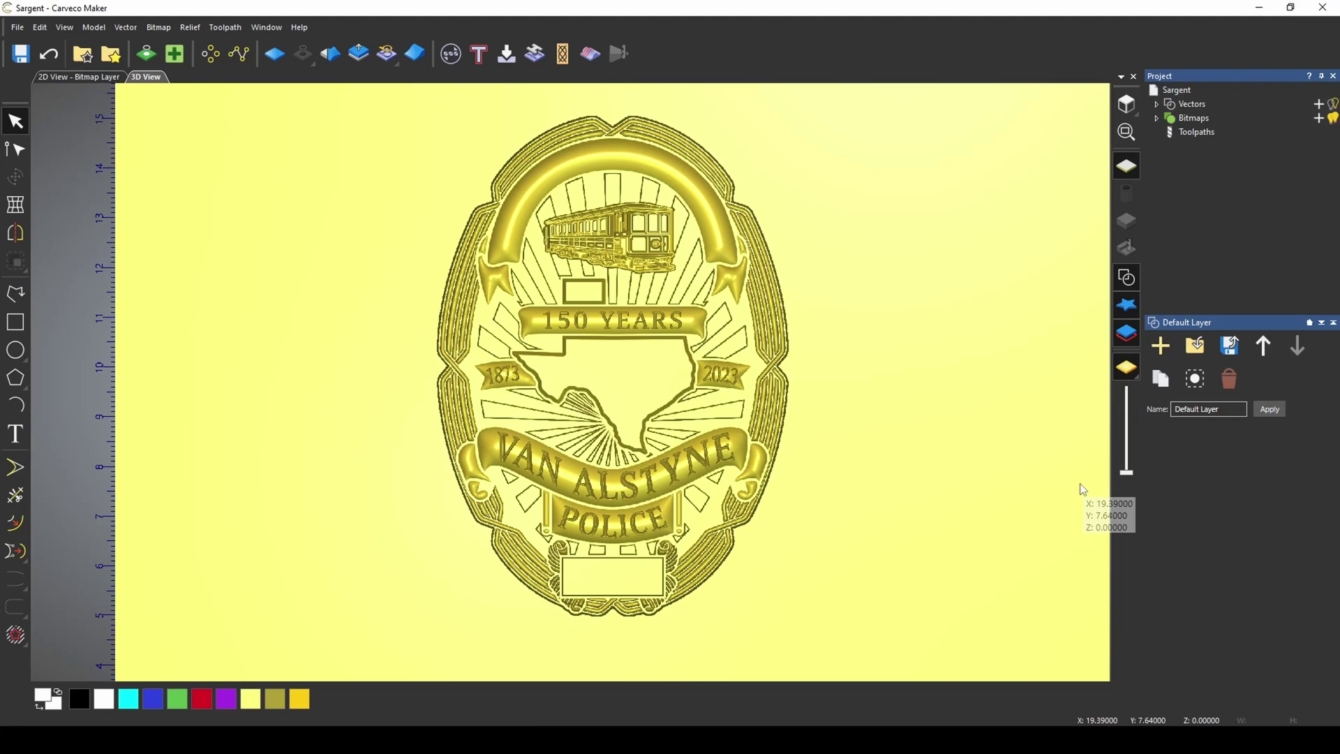
# Open the Relief Boundary tool from the Vector create commands
pyautogui.scroll(1, 596, 392)
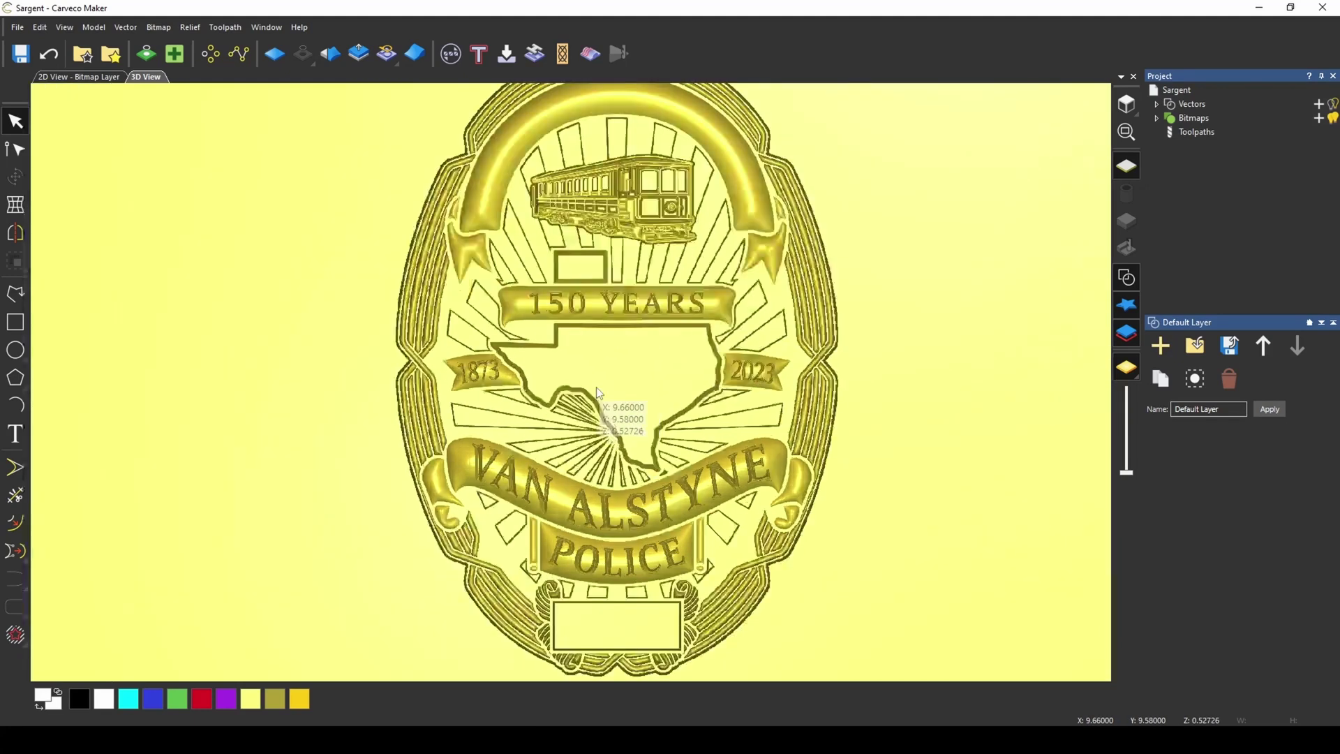
pyautogui.scroll(-2, 597, 396)
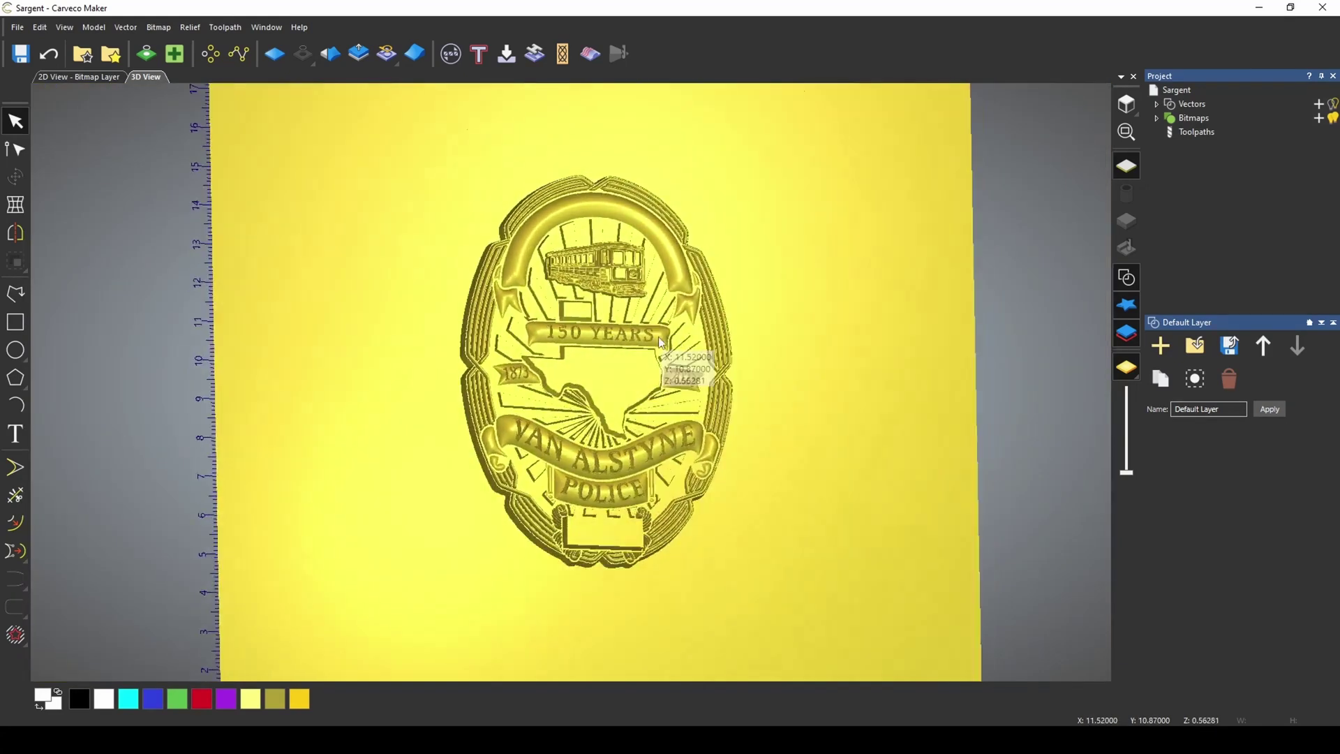
pyautogui.scroll(1, 607, 357)
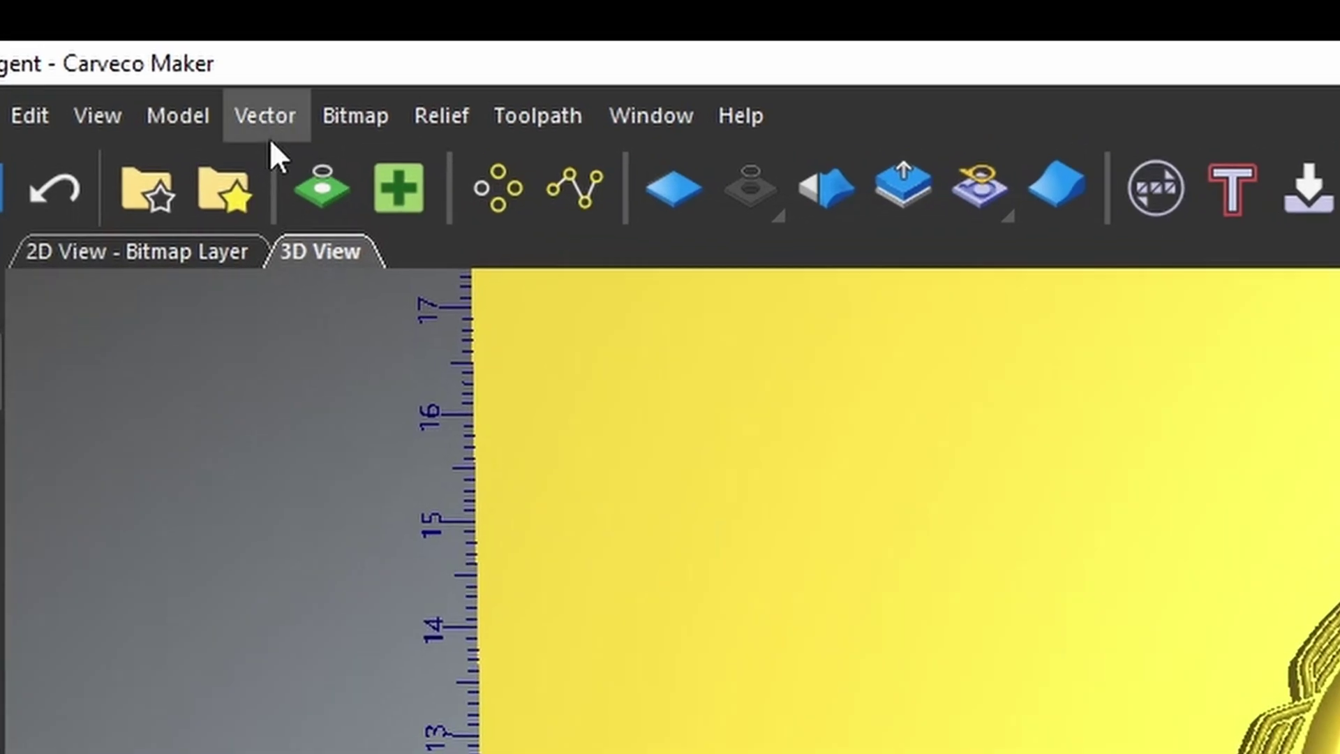
pyautogui.click(270, 138)
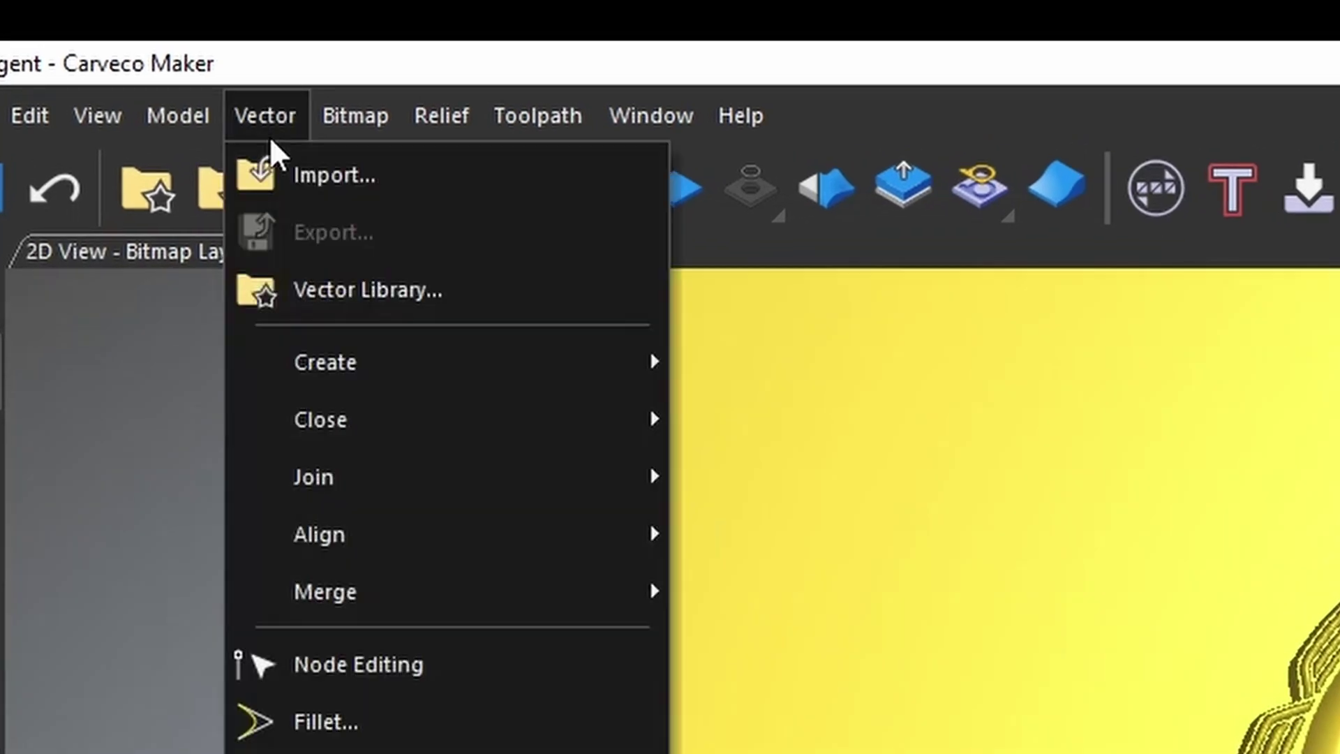
pyautogui.moveTo(335, 366)
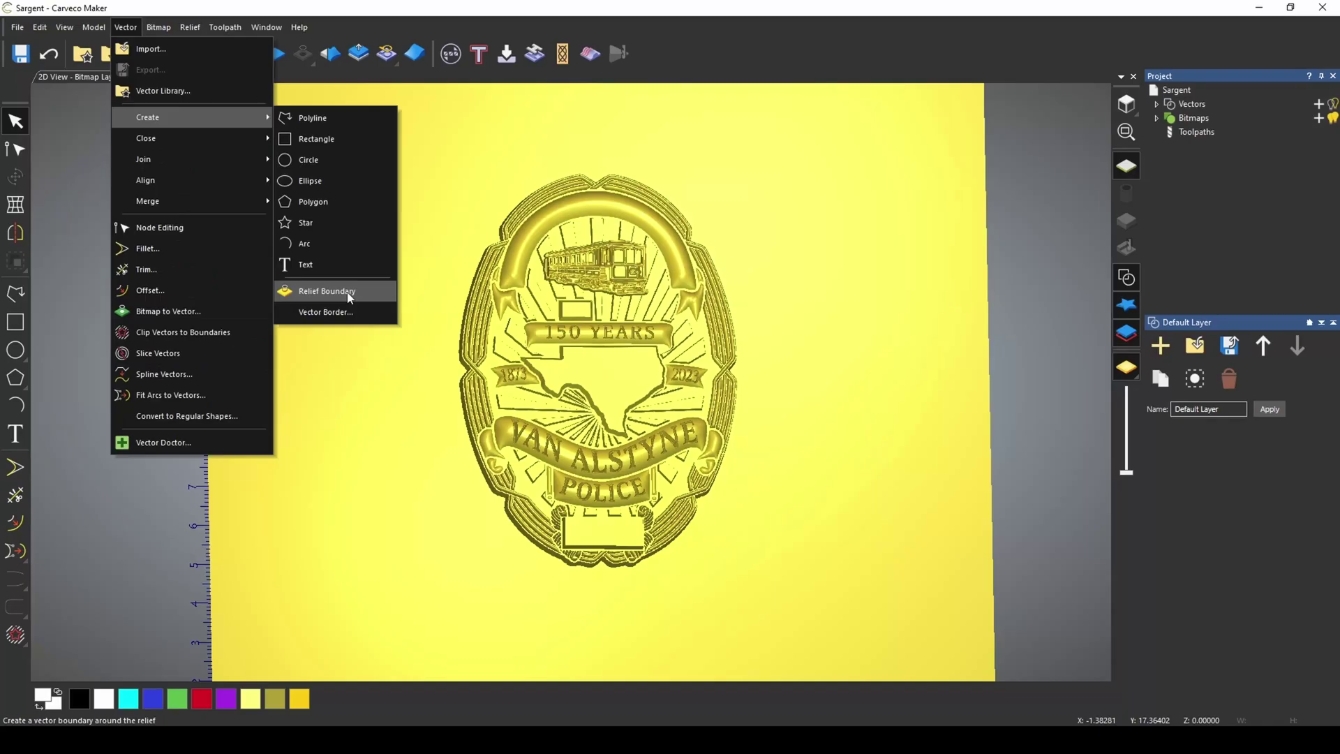
pyautogui.click(726, 534)
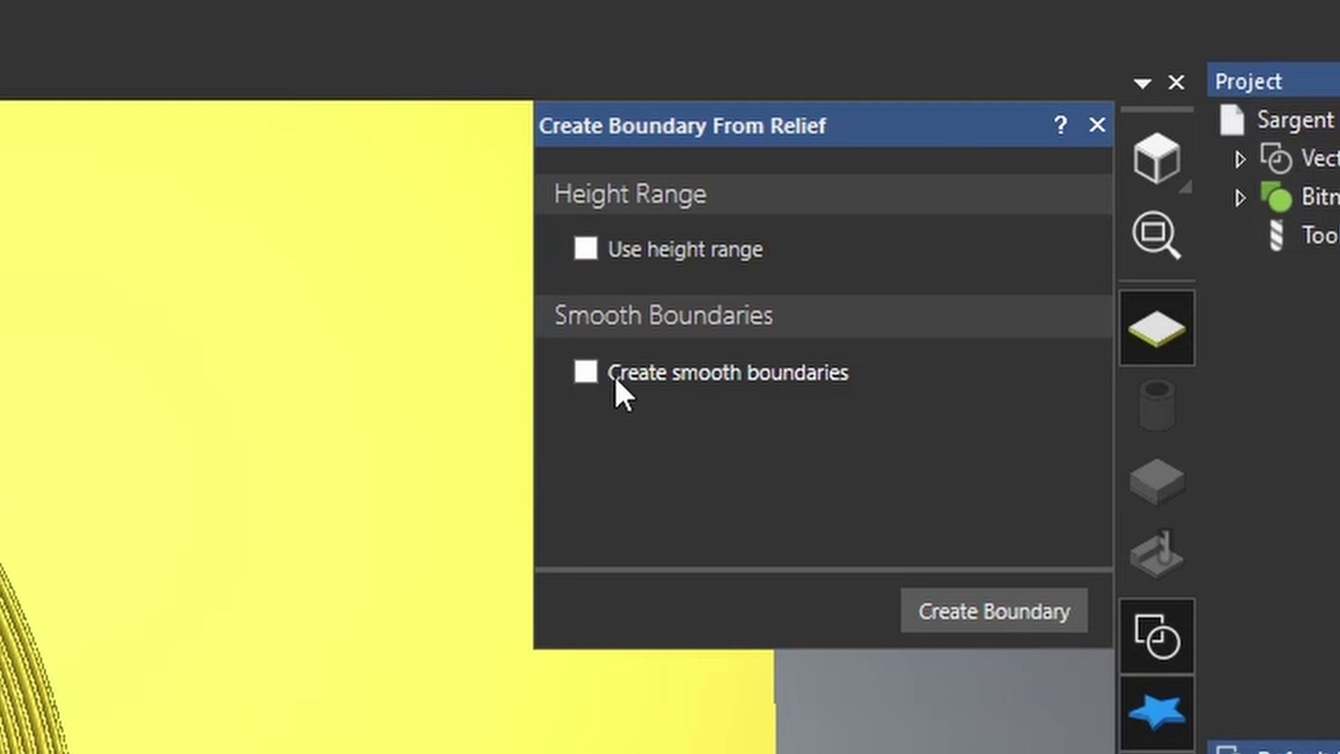
# Create the badge boundary with Use height range unchecked, then close the panel
pyautogui.click(584, 251)
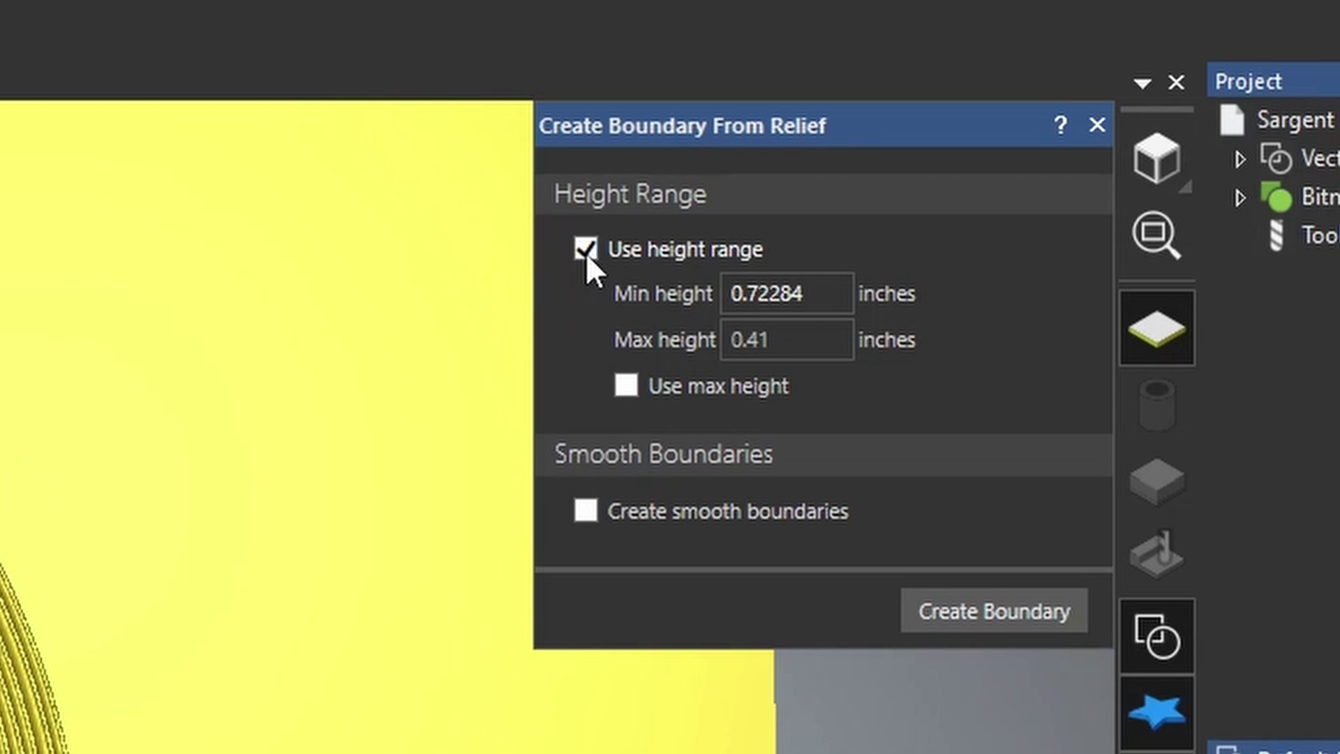
pyautogui.click(584, 252)
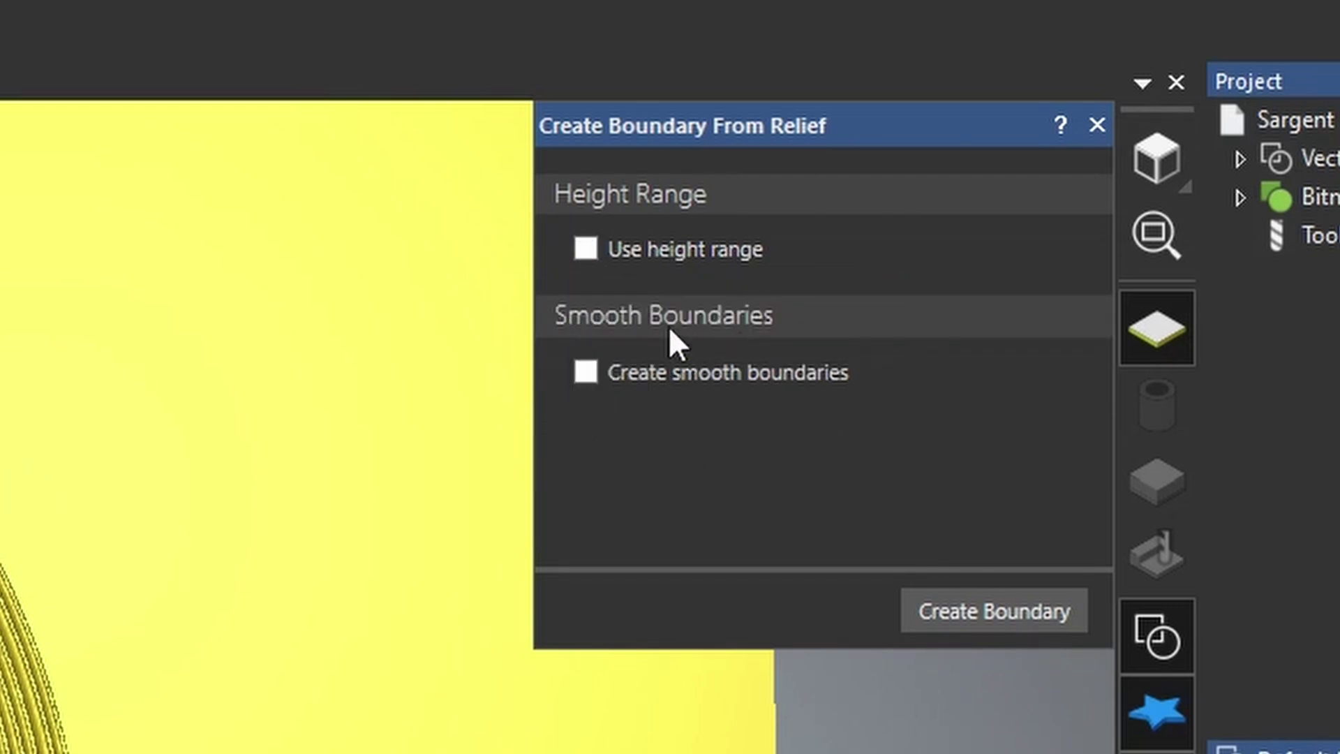
pyautogui.click(1036, 621)
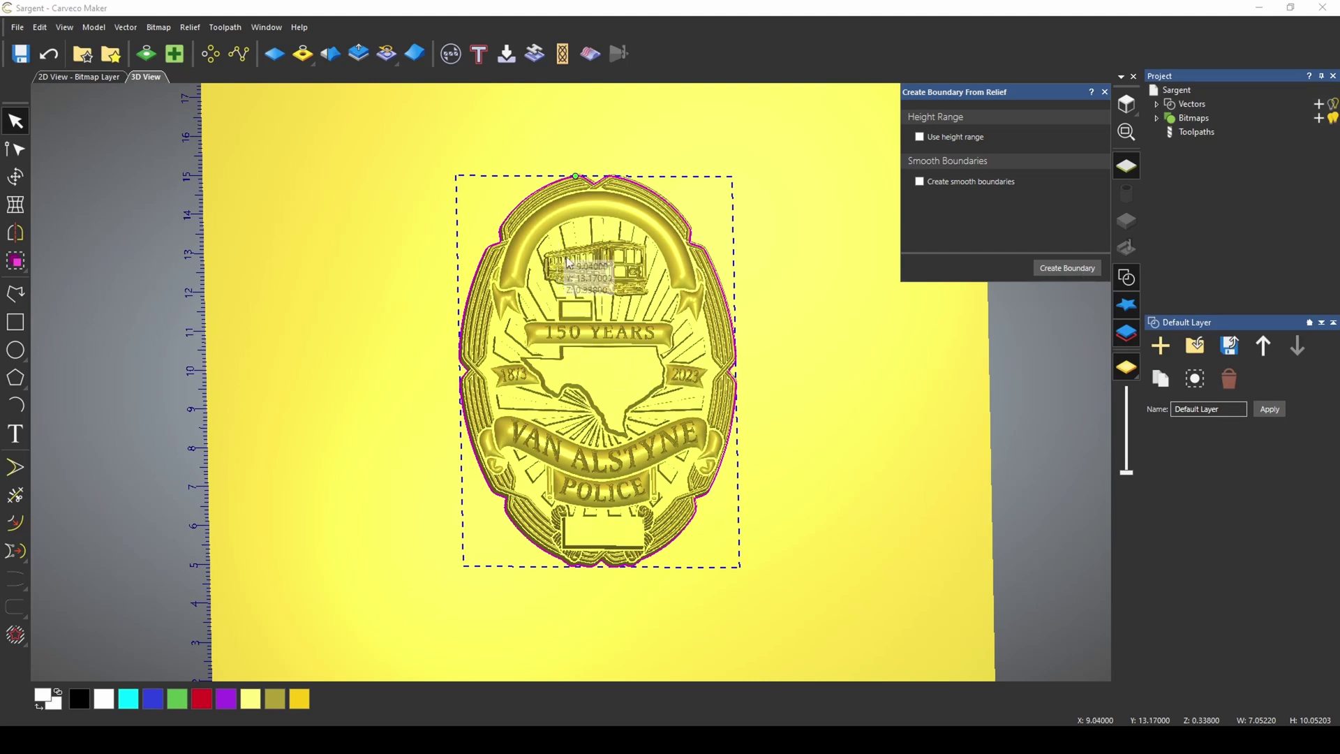
pyautogui.moveTo(621, 529); pyautogui.dragTo(497, 535)
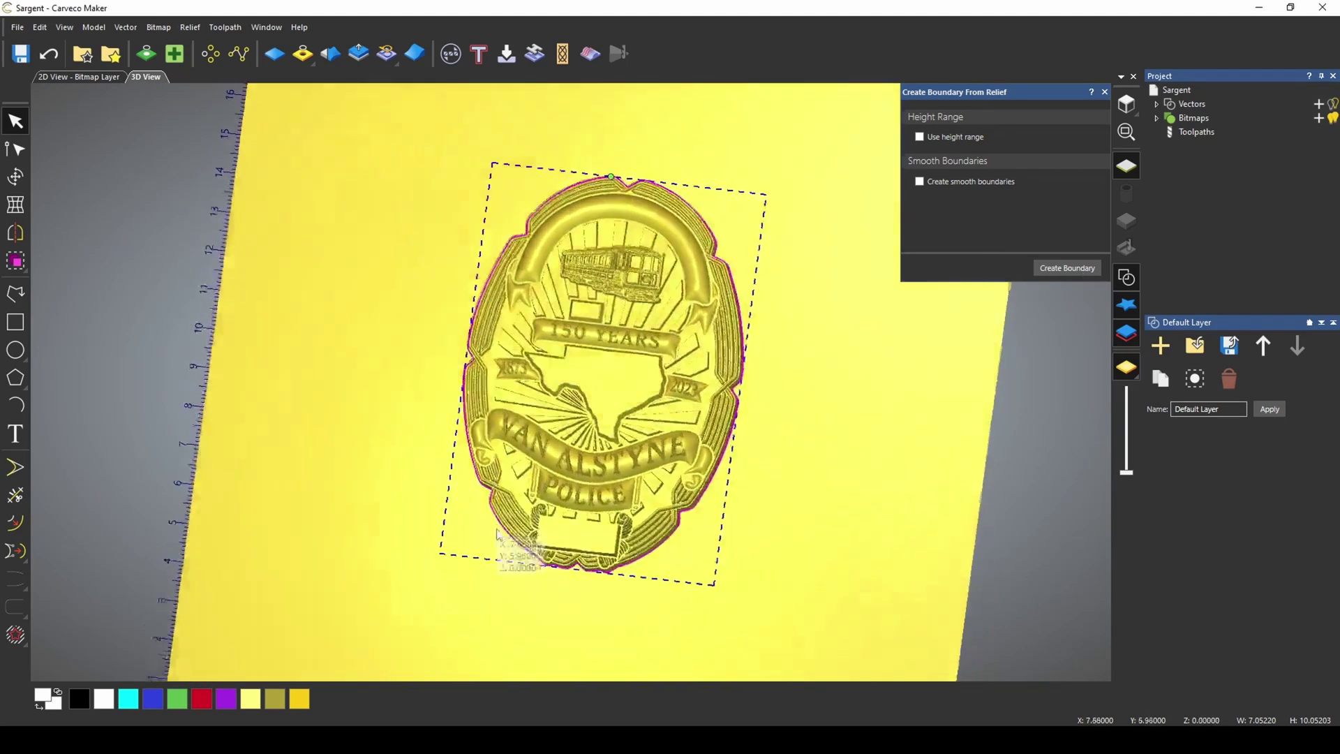
pyautogui.press('0')
pyautogui.click(1104, 91)
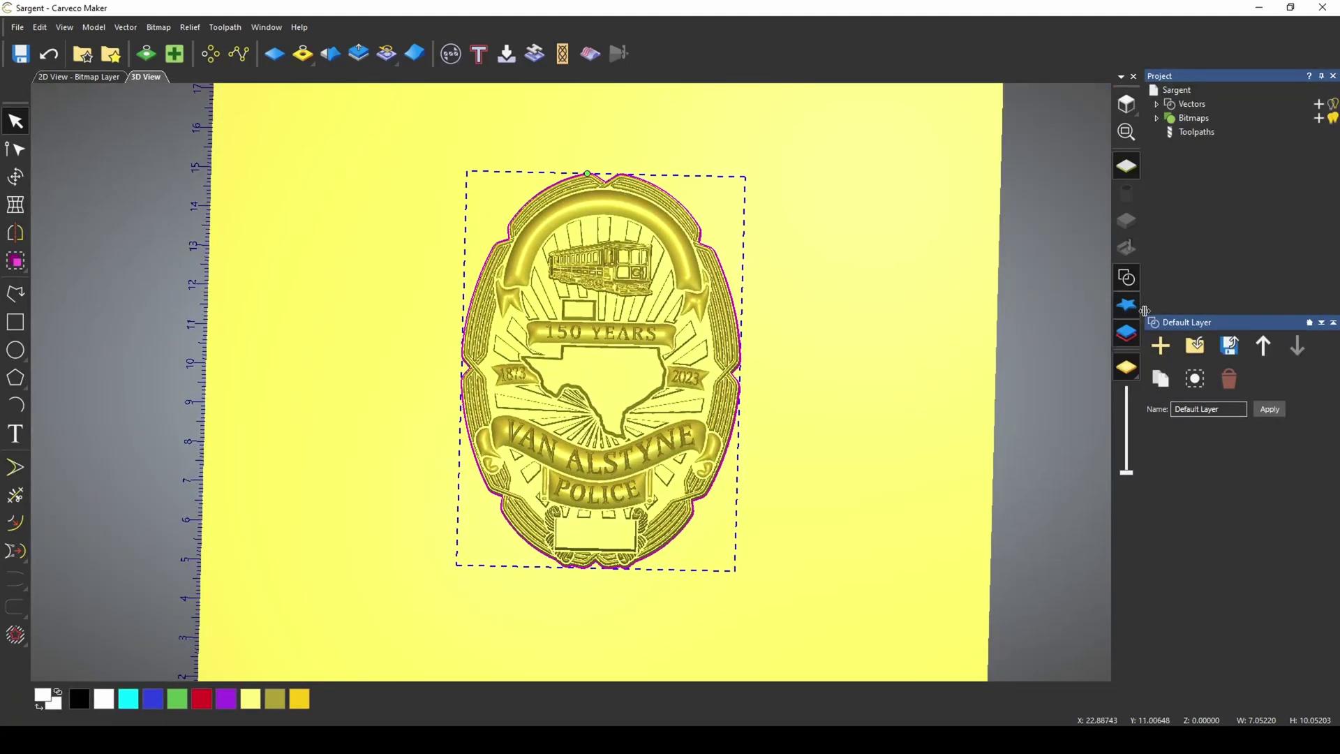
# Start a new Machine Relief toolpath with Area to Machine set to Selected Vectors
pyautogui.click(1187, 133)
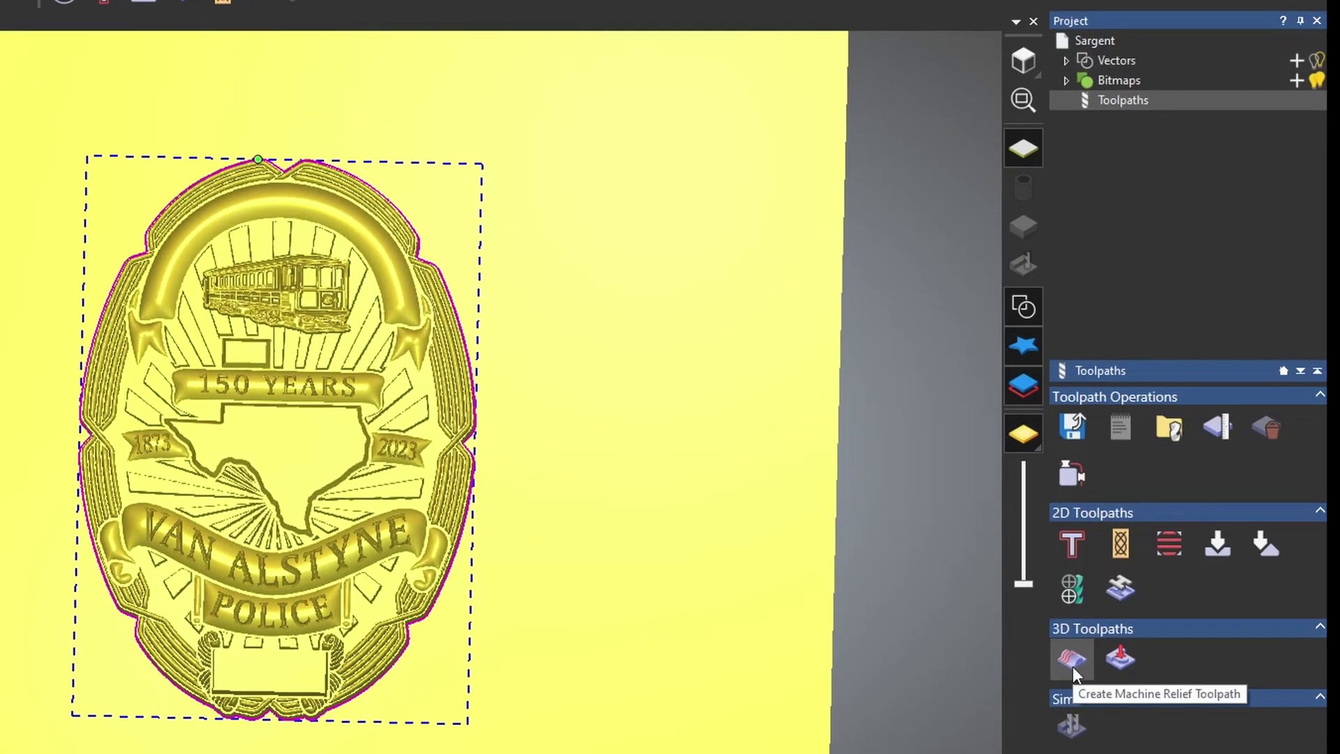
pyautogui.click(1072, 659)
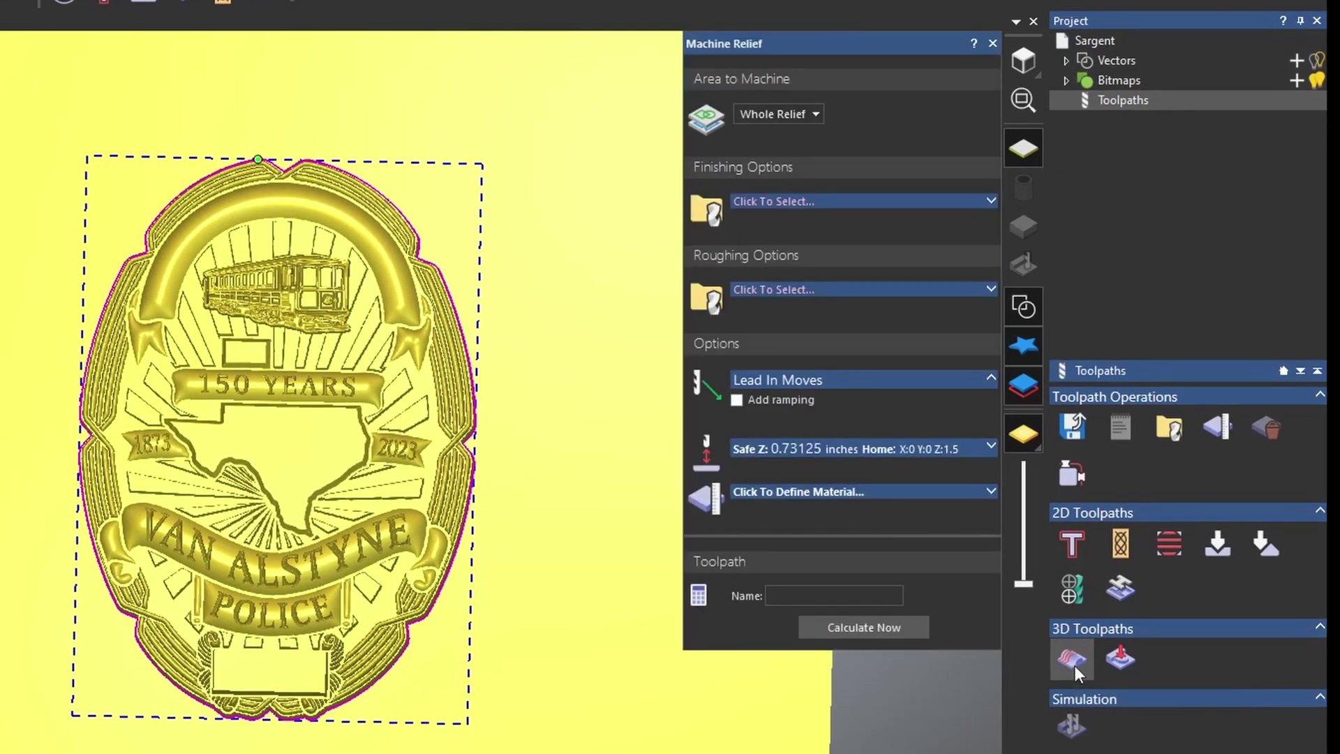
pyautogui.click(775, 114)
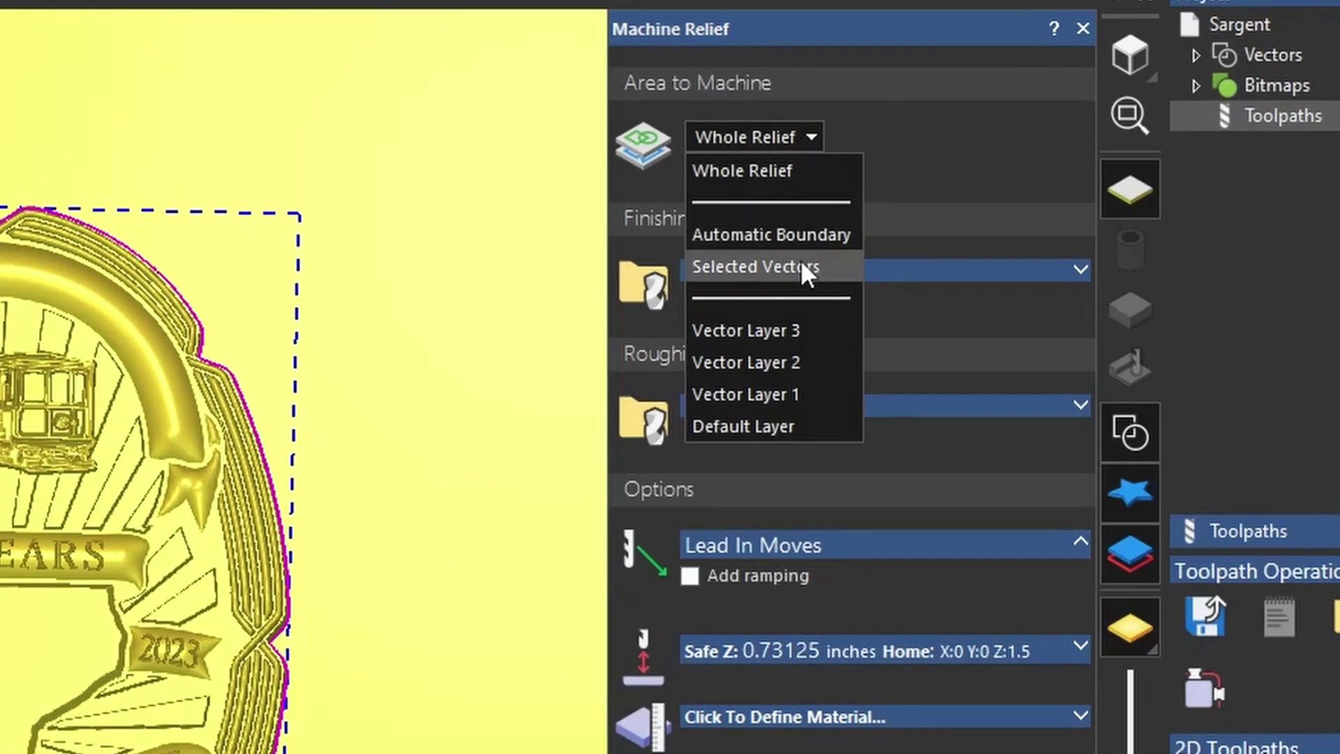
pyautogui.click(801, 268)
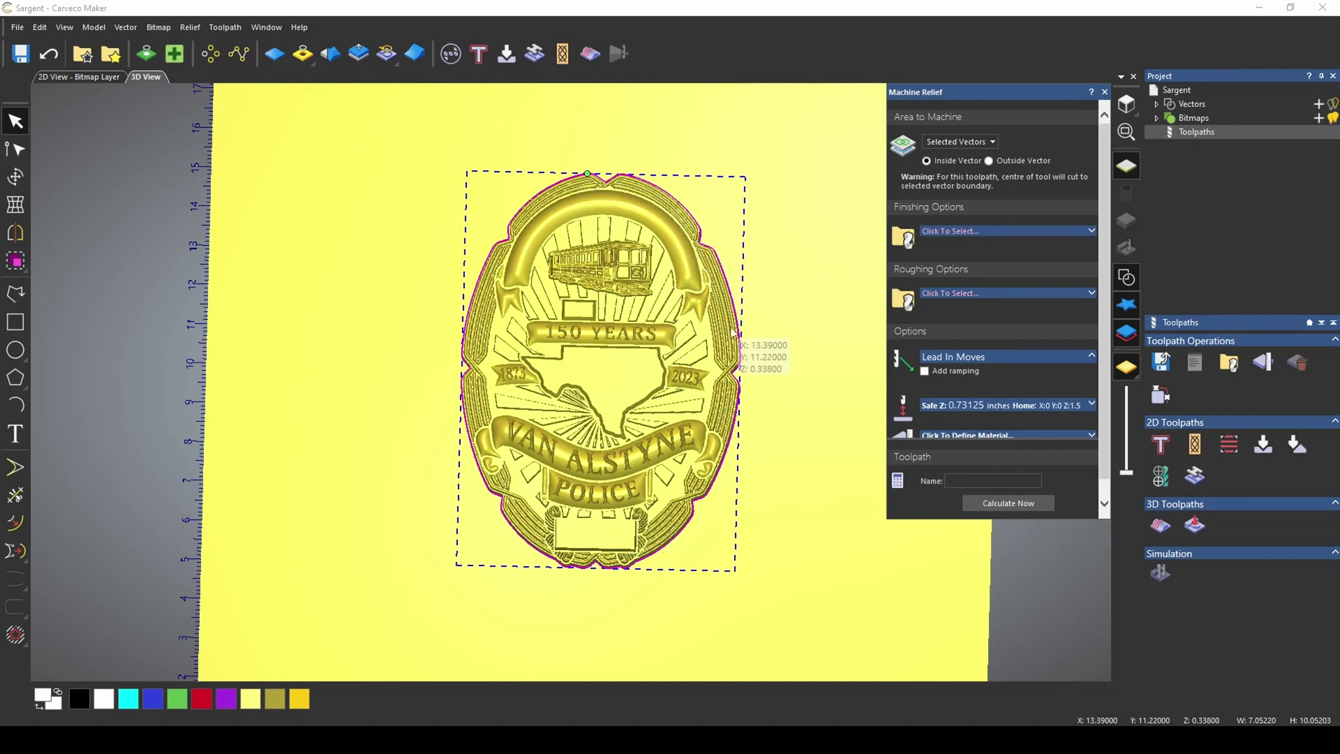
# Choose 1/16" Skinny Jenny TBN for finishing and 1/4" The Jenny Compression for roughing
pyautogui.click(902, 237)
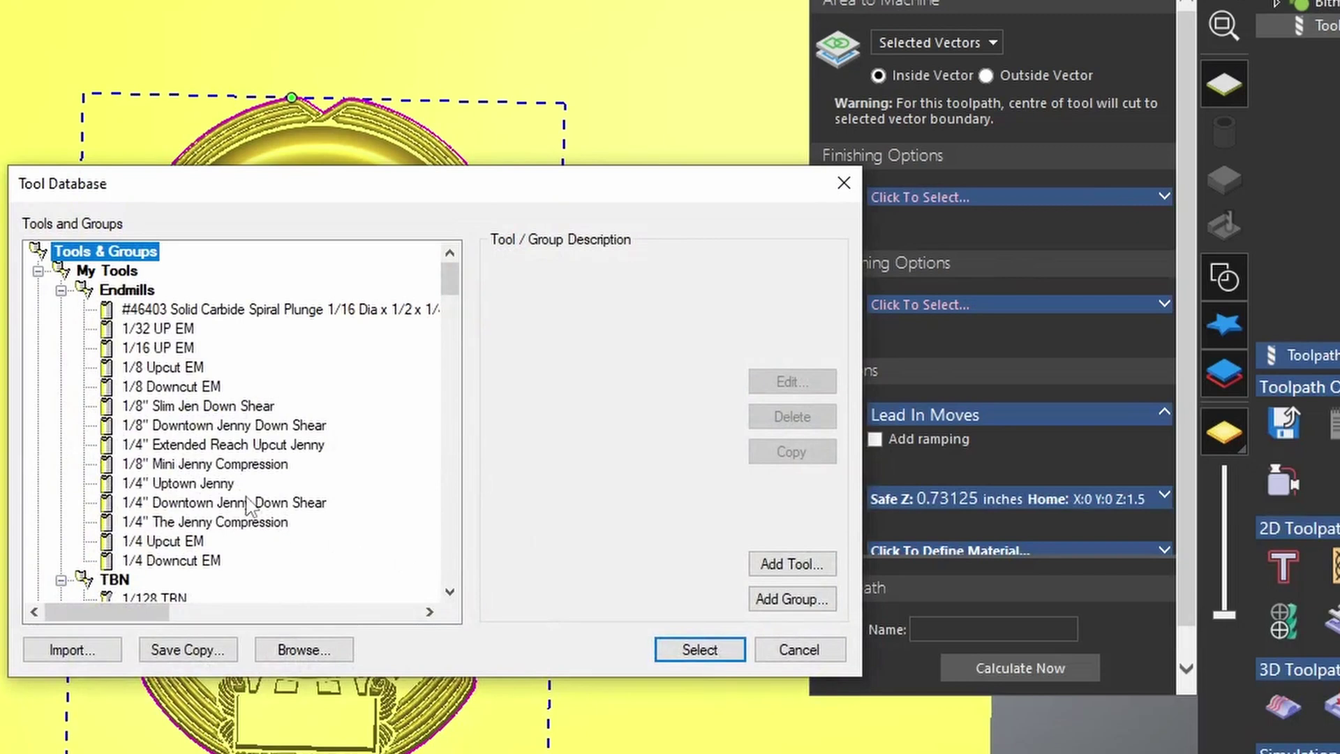
pyautogui.scroll(-5, 248, 506)
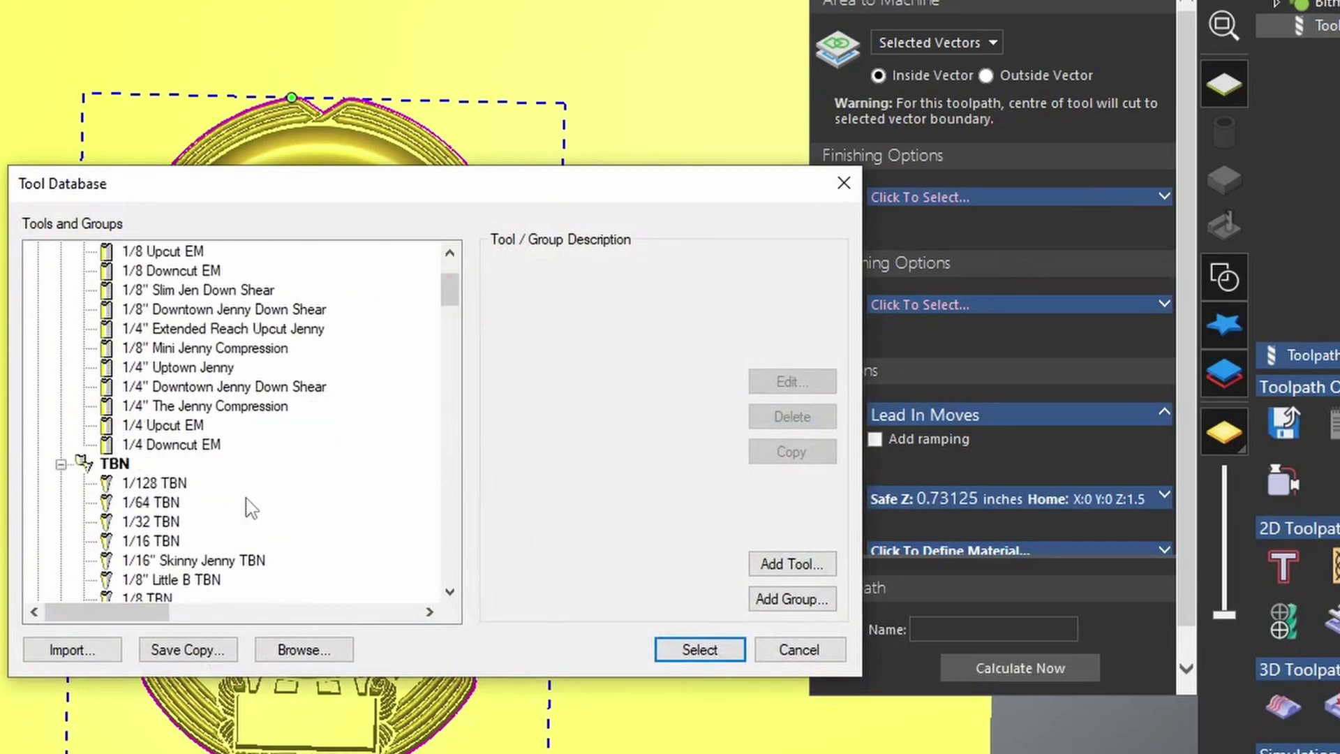
pyautogui.click(171, 388)
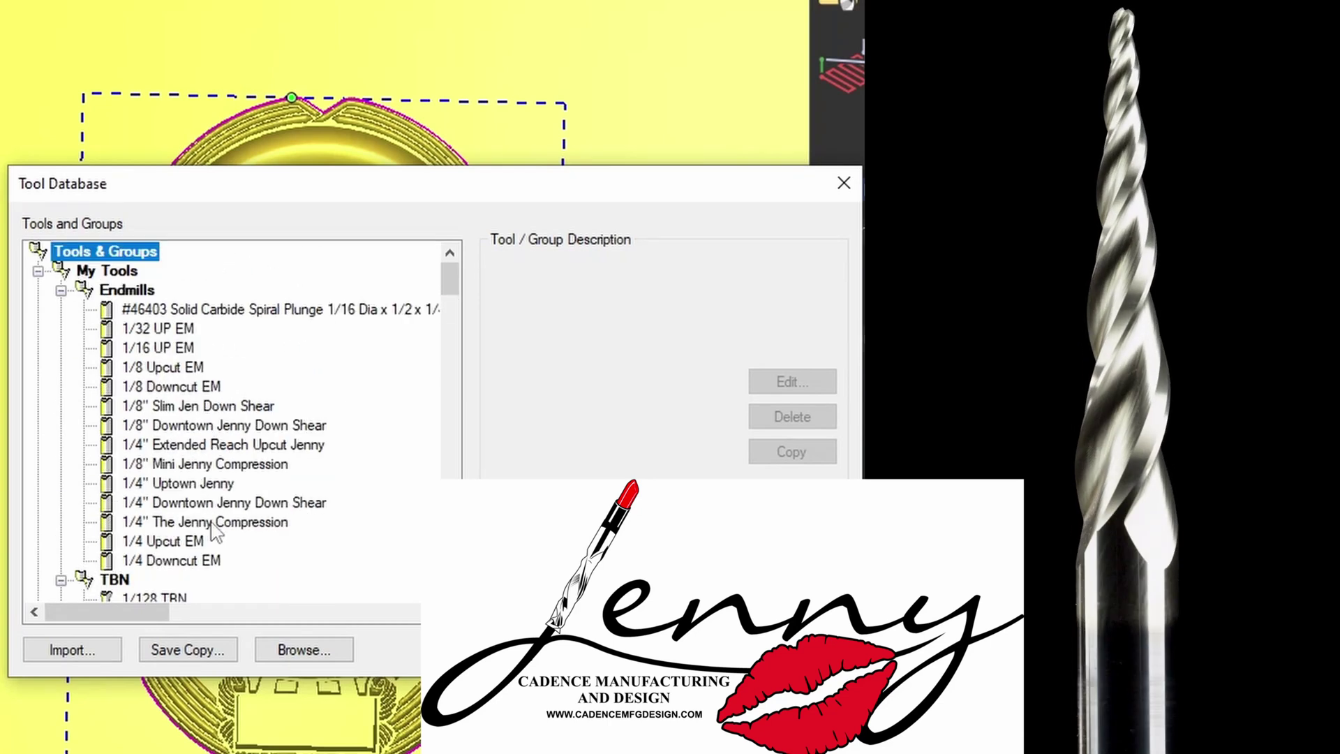
pyautogui.click(212, 523)
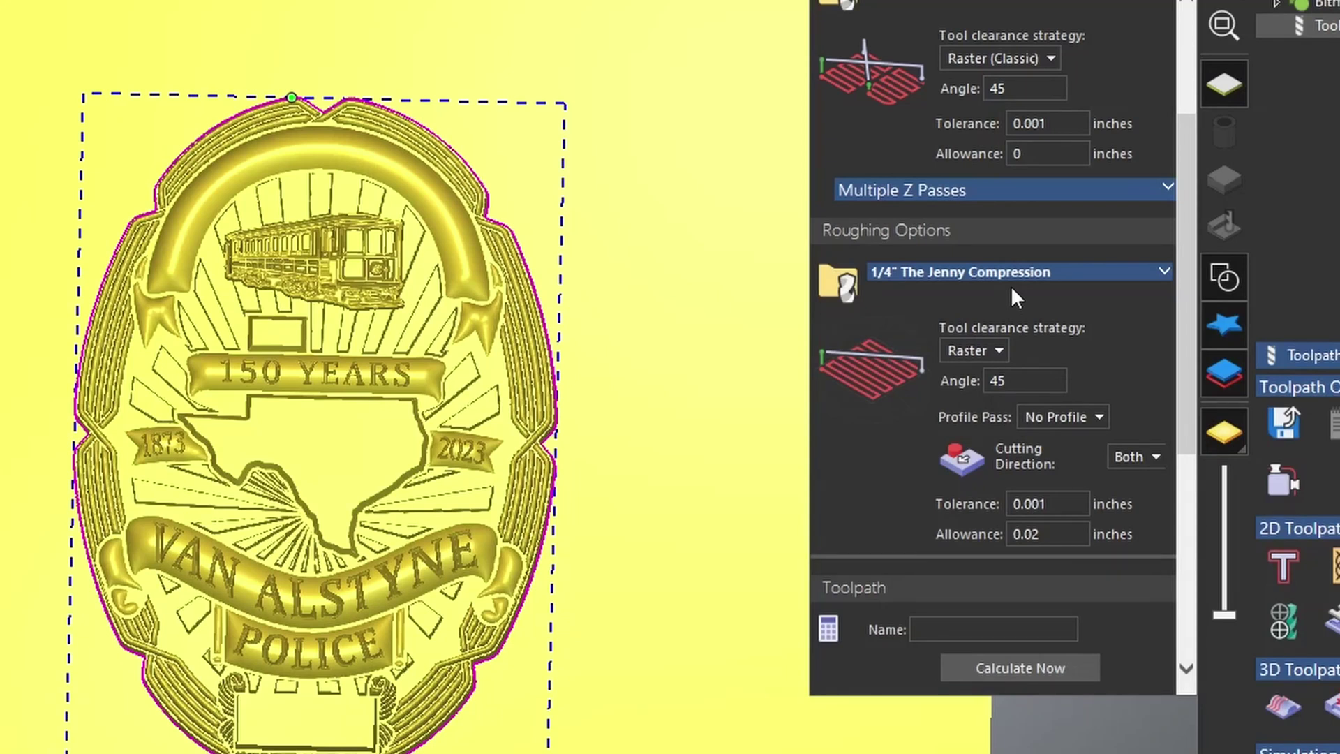
# Switch roughing to Offset, set material thickness to 0.75 inches, and calculate the toolpath
pyautogui.click(978, 400)
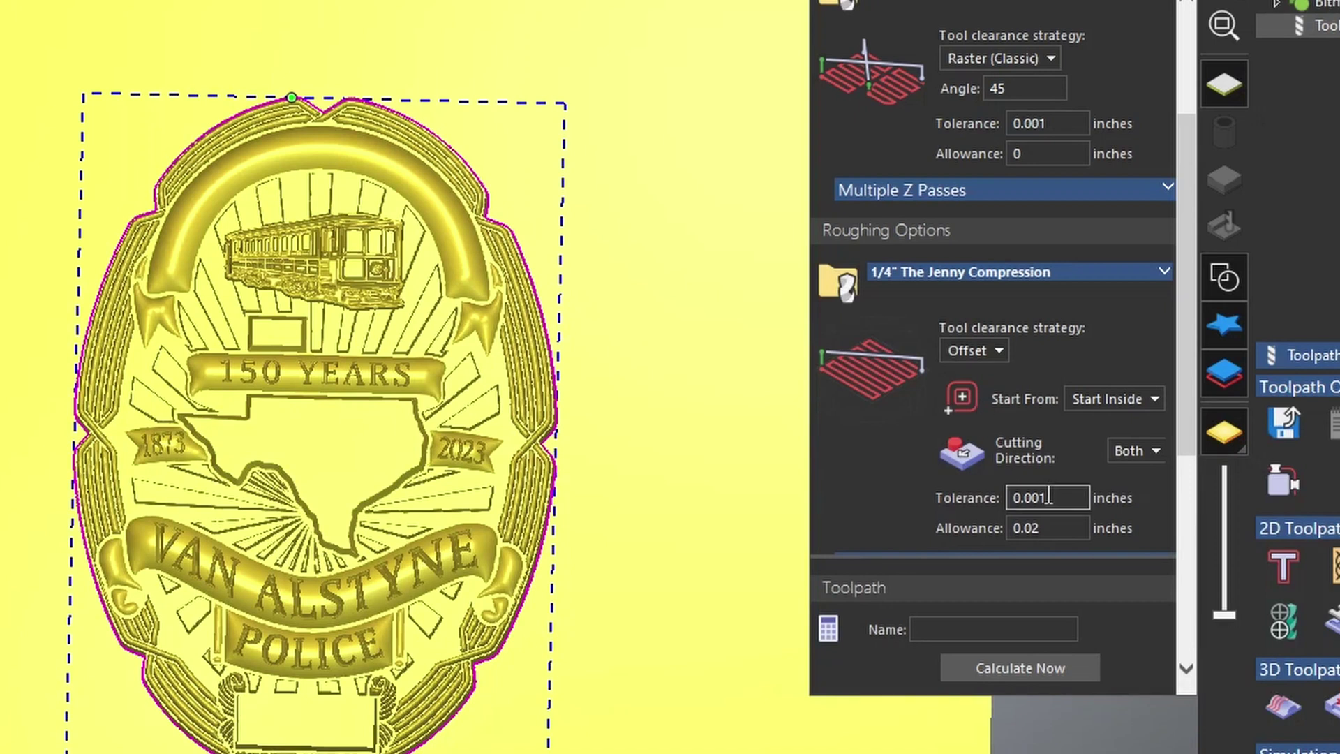
pyautogui.scroll(-3, 1091, 433)
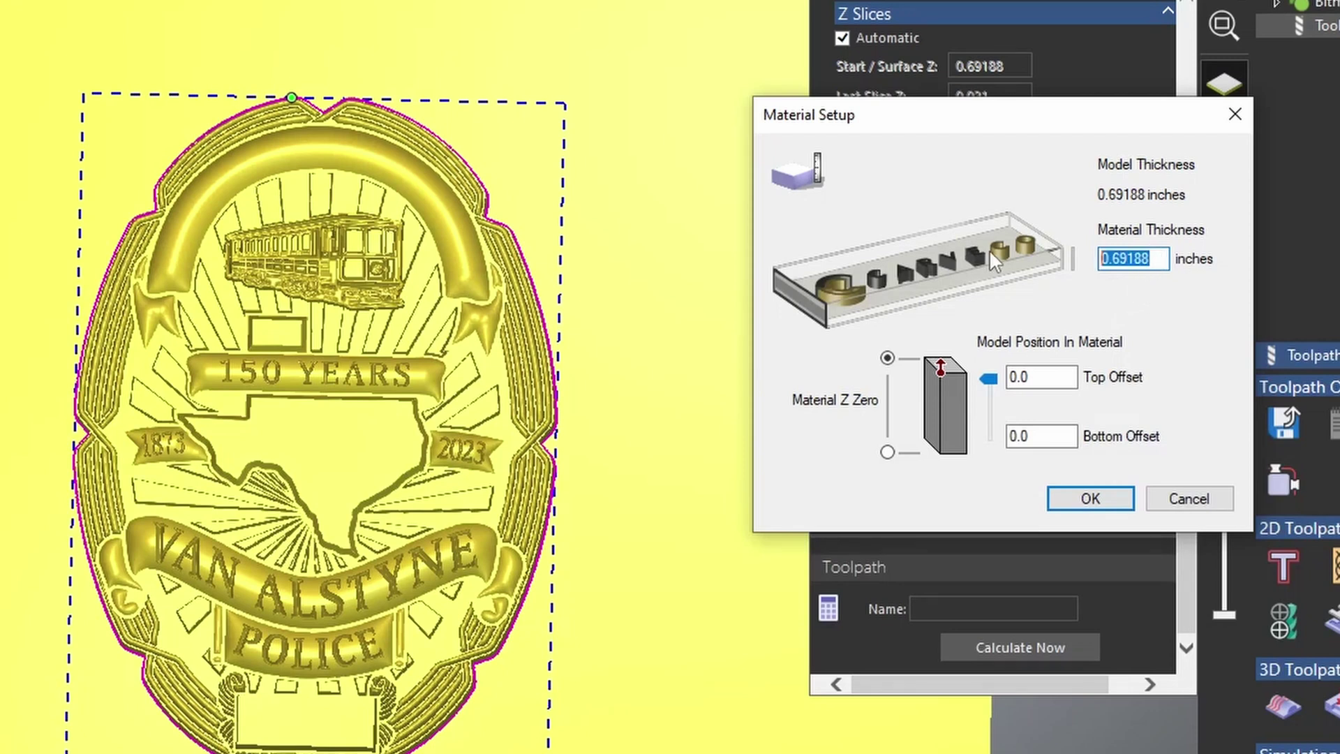
pyautogui.write('.75')
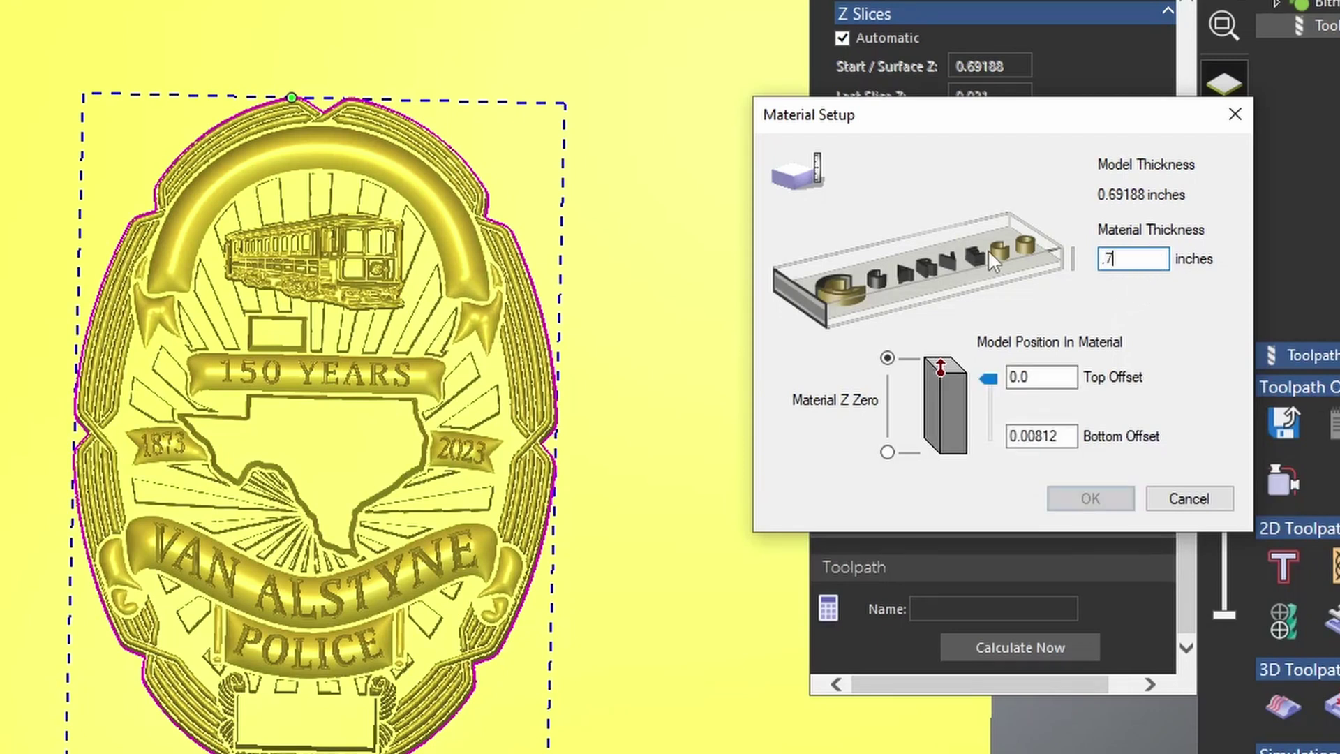
pyautogui.click(1064, 489)
pyautogui.click(1050, 655)
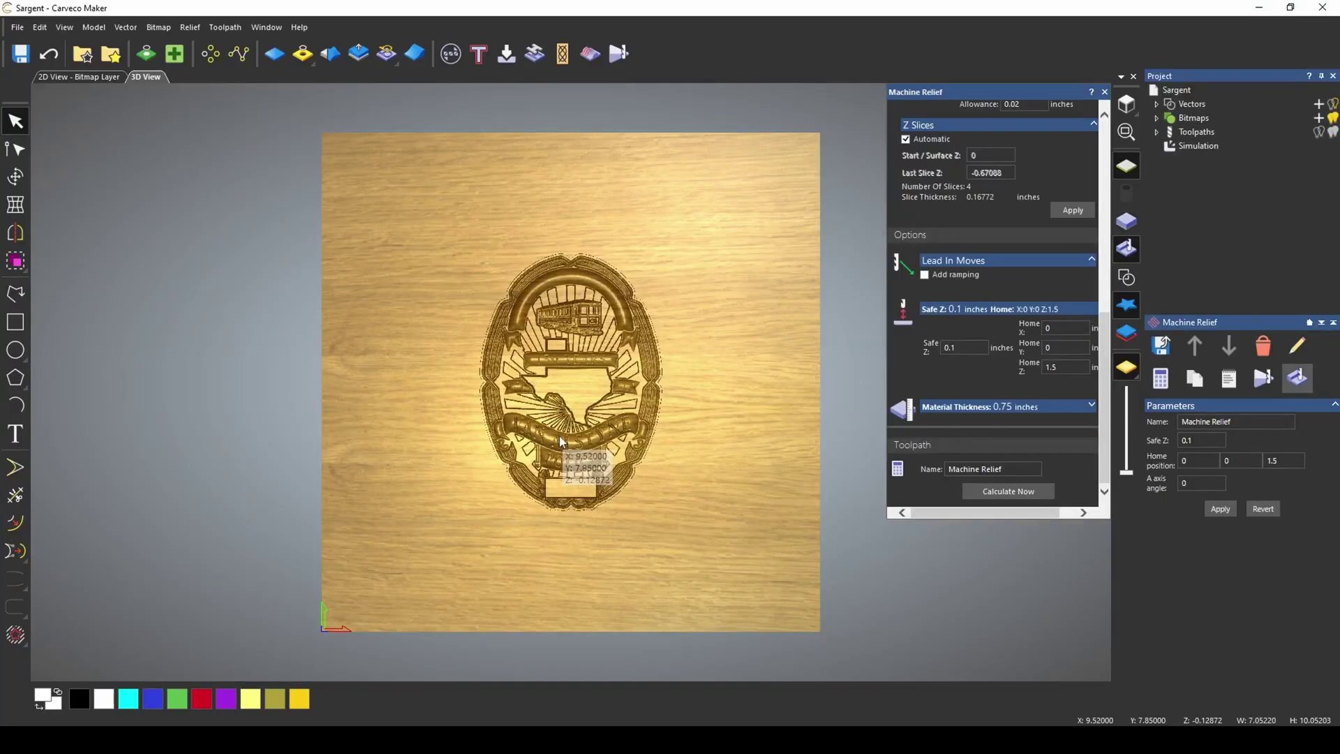
pyautogui.scroll(2, 568, 474)
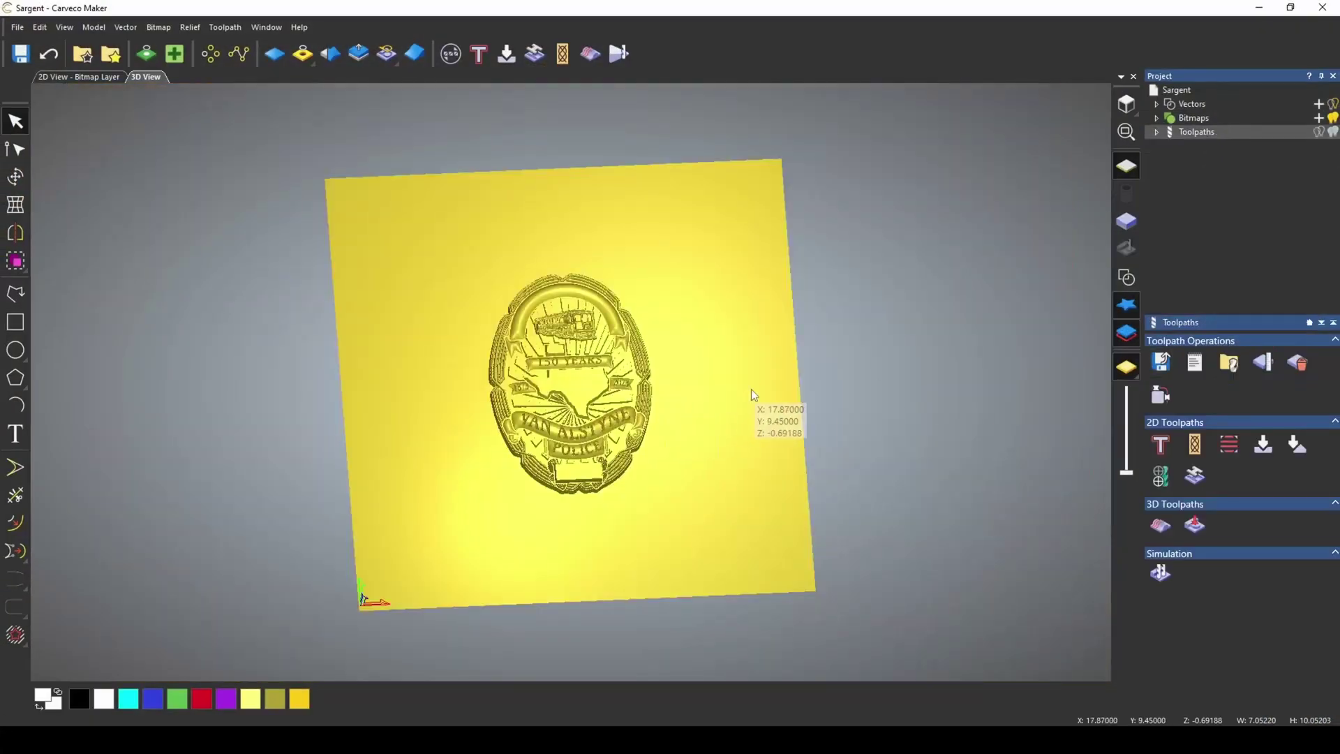
# Set up an Outside profile on the badge outline with -.03 allowance and 1/4" The Jenny Compression
pyautogui.click(1126, 304)
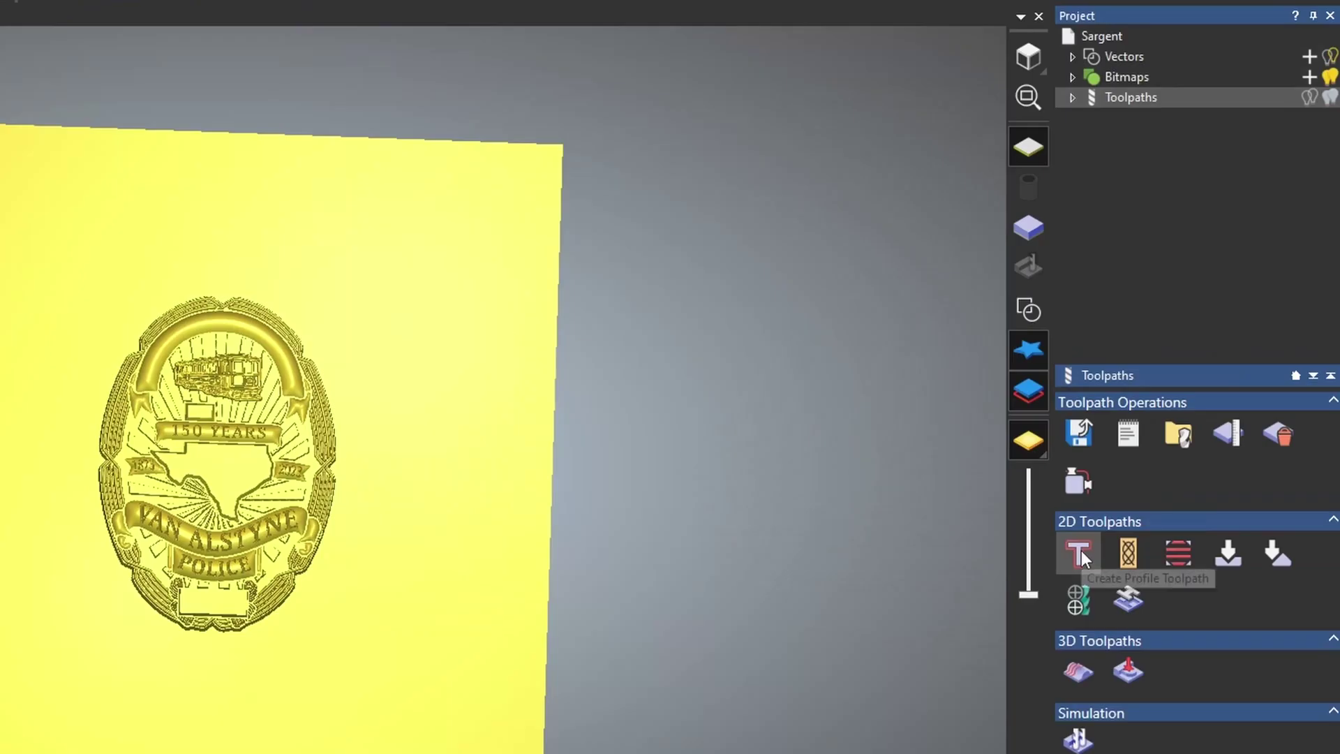
pyautogui.click(1167, 447)
pyautogui.click(1081, 549)
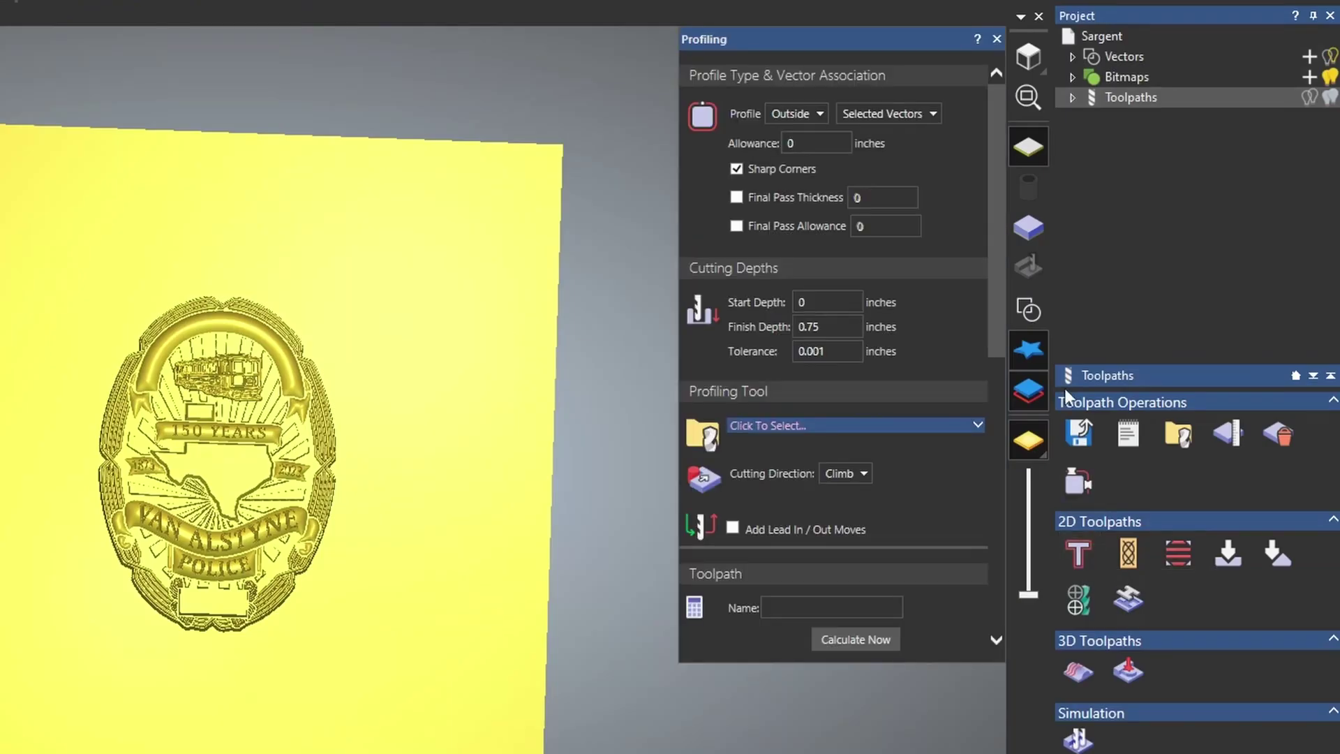
pyautogui.click(335, 565)
pyautogui.scroll(5, 339, 488)
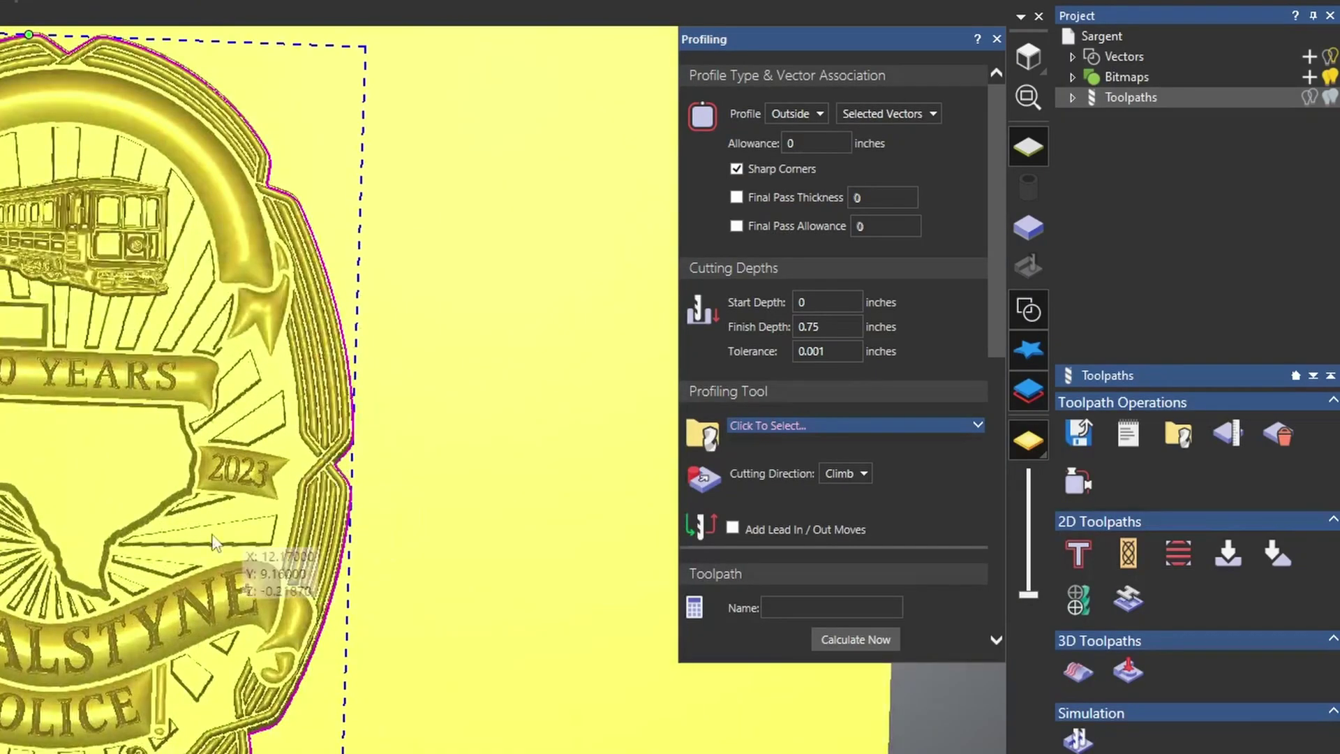
pyautogui.scroll(3, 68, 666)
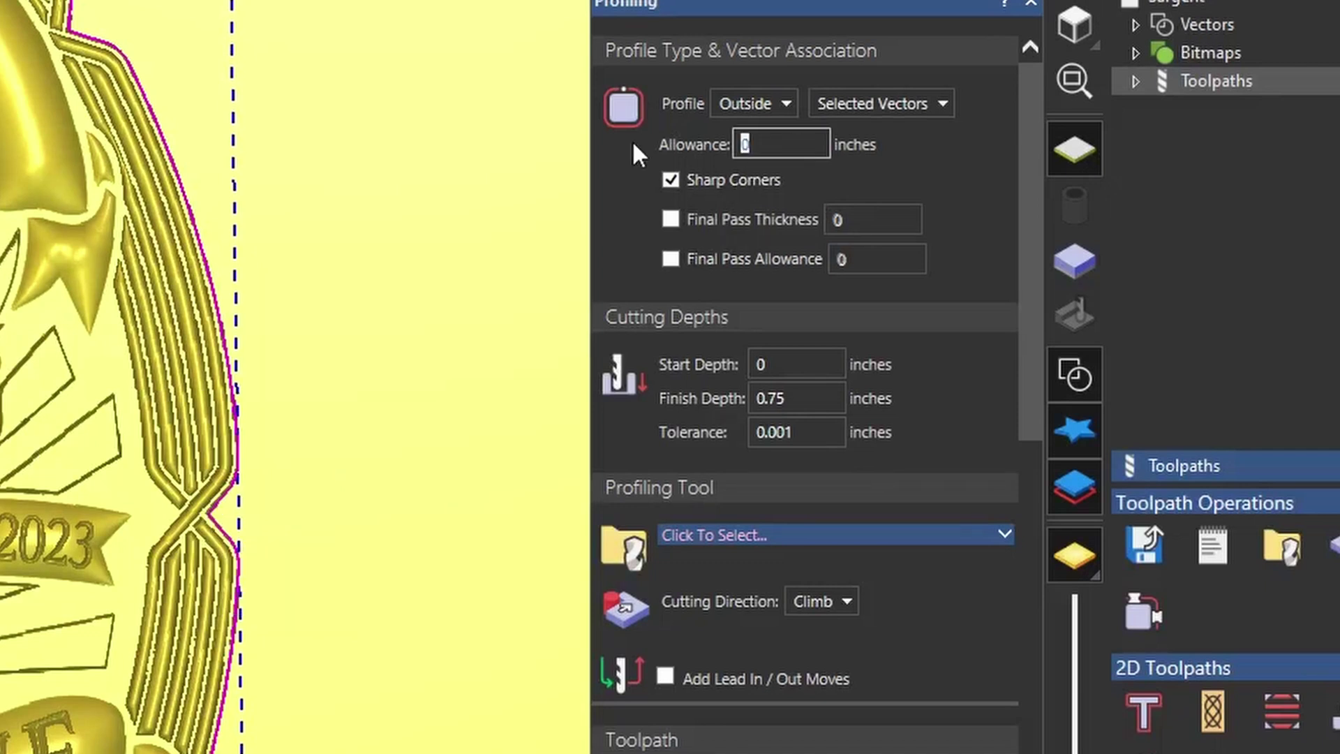
pyautogui.write('-.03')
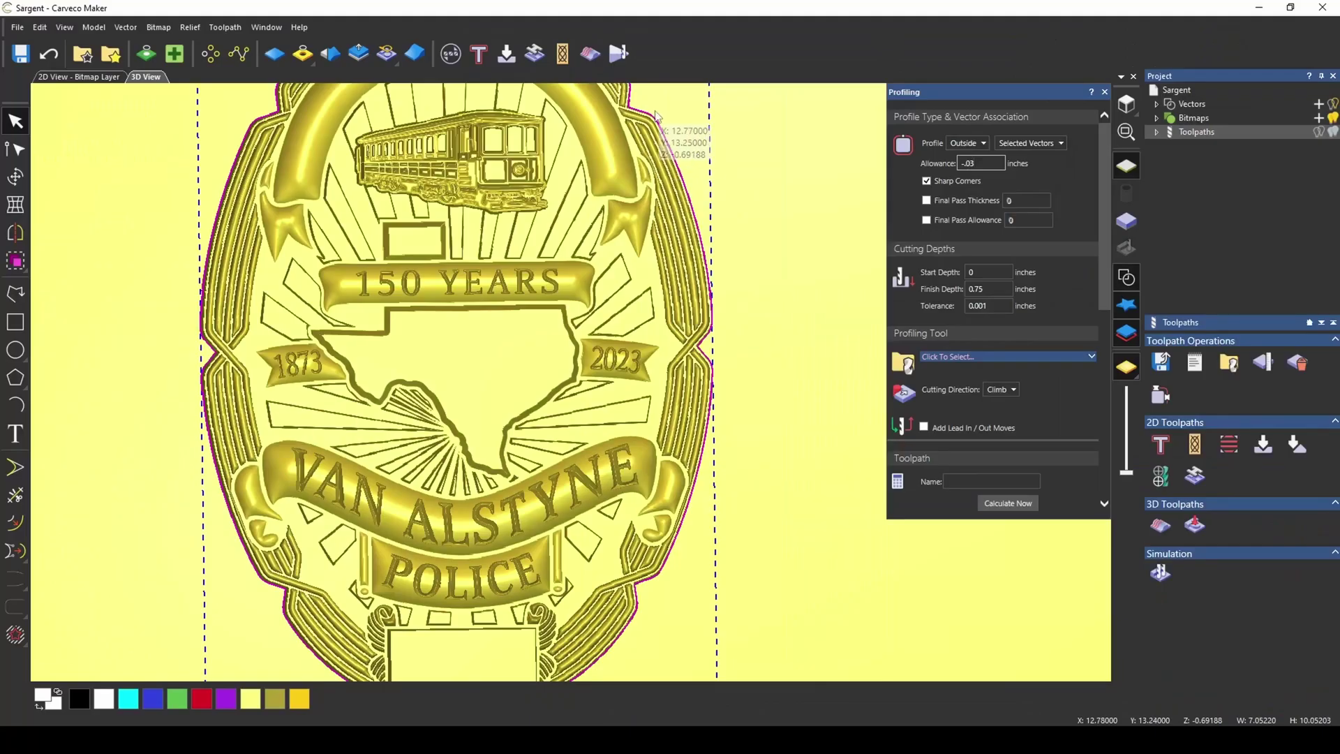
pyautogui.click(1008, 357)
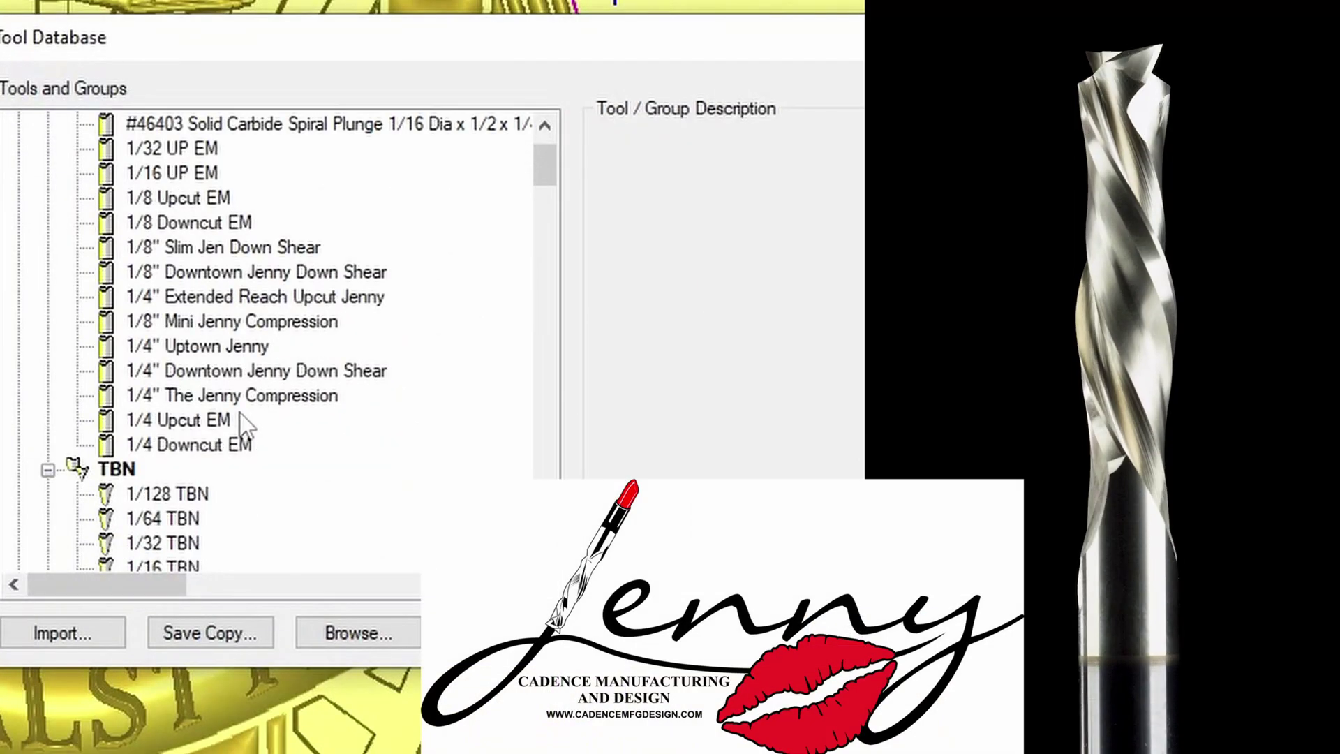
pyautogui.click(259, 395)
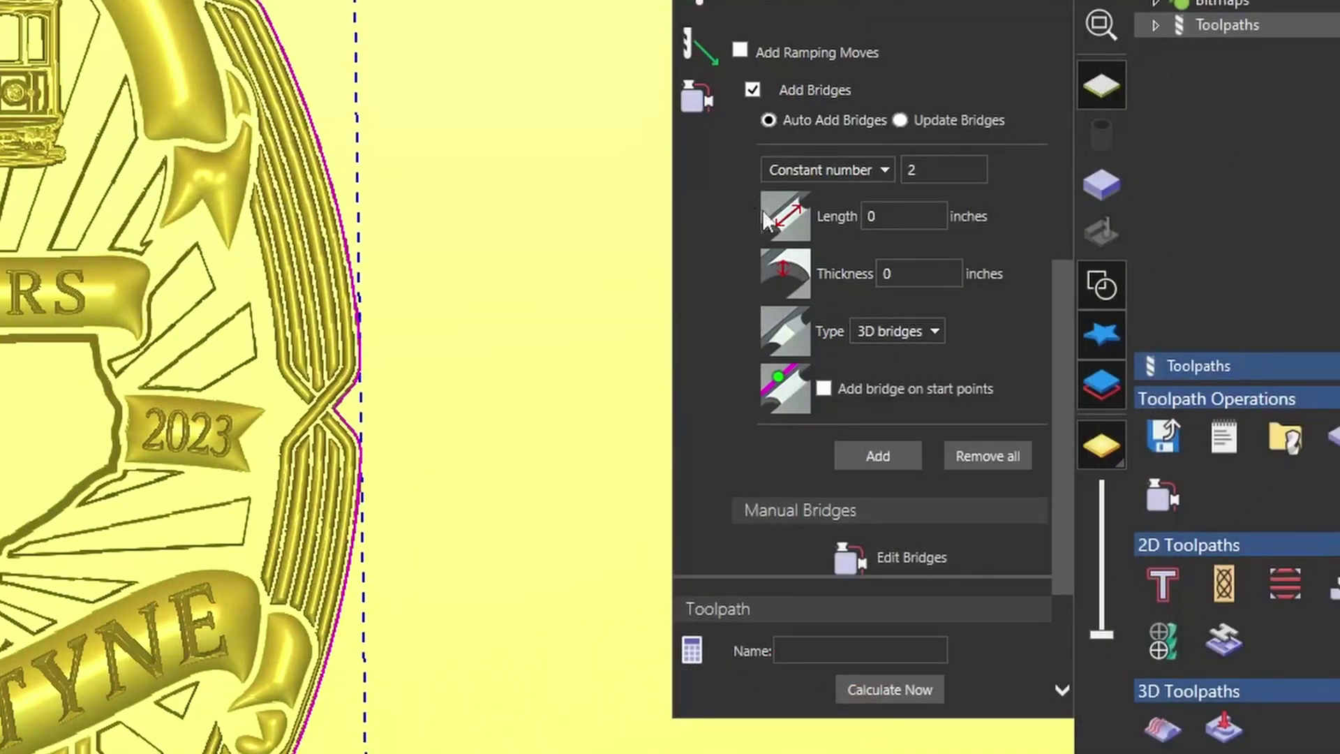
# Set bridge length and thickness to 0.25 inches and open Edit Bridges for manual placement
pyautogui.write('.25')
pyautogui.press('Tab')
pyautogui.write('.25')
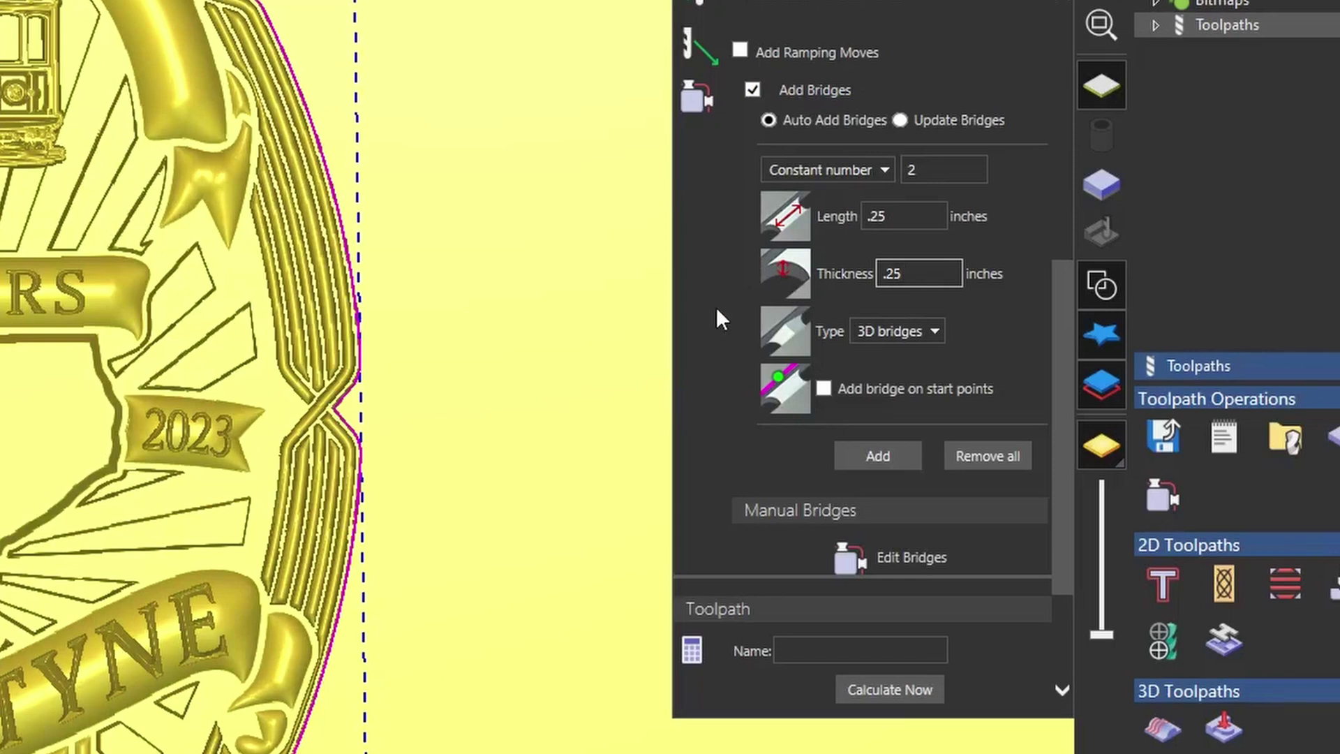
pyautogui.scroll(8, 718, 314)
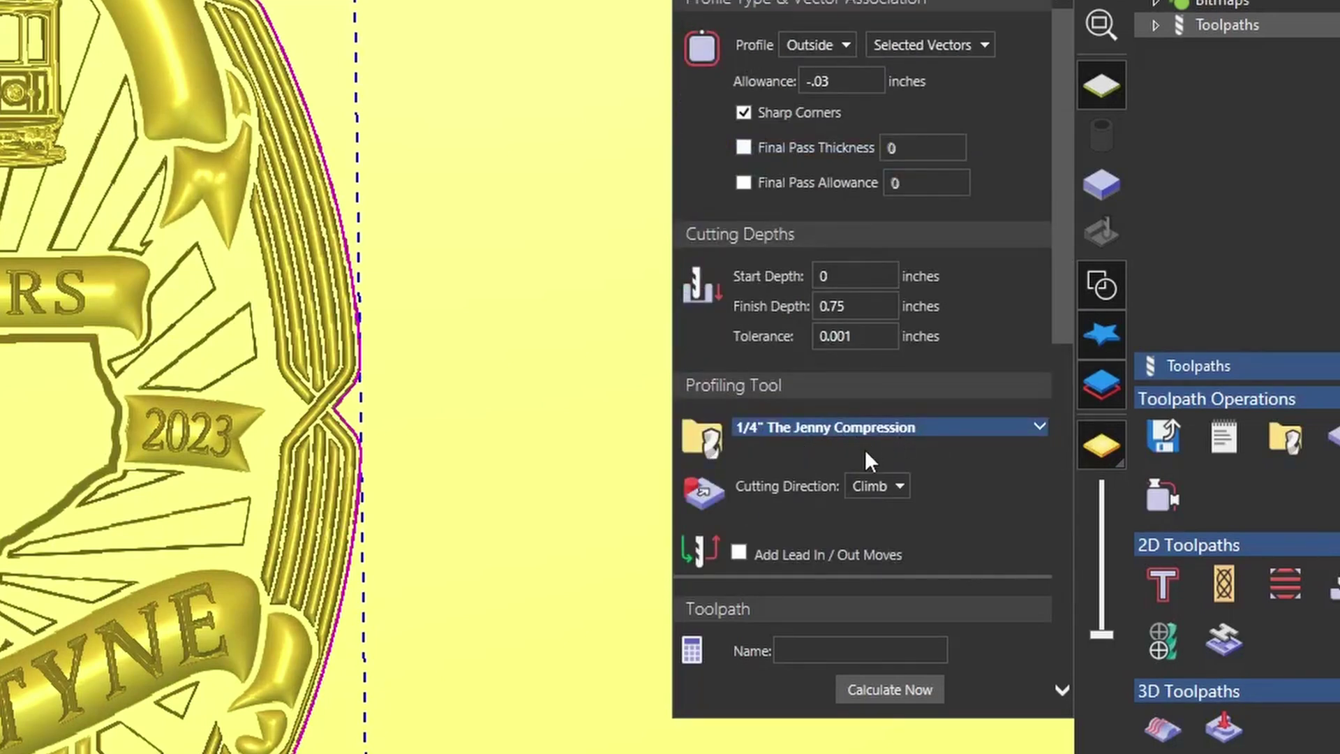
pyautogui.scroll(-9, 865, 459)
pyautogui.scroll(3, 866, 375)
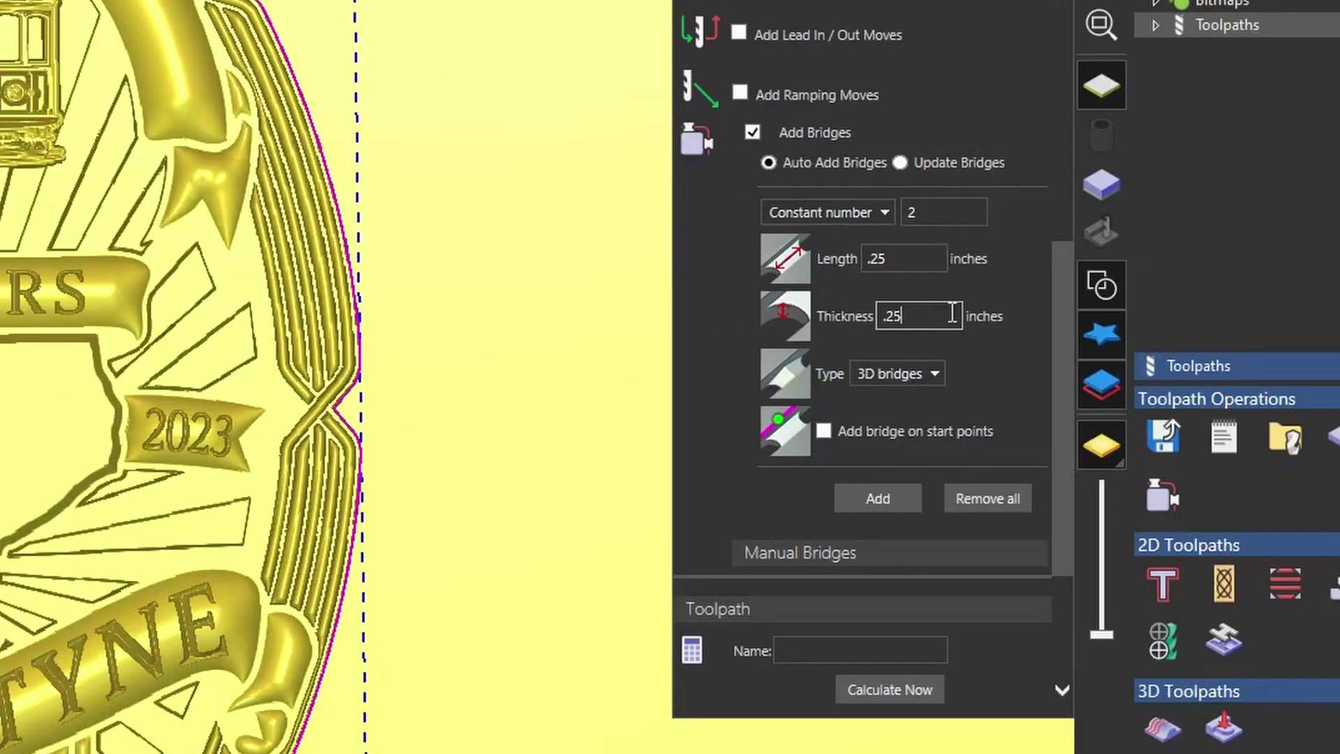
pyautogui.scroll(-3, 907, 314)
pyautogui.scroll(1, 916, 287)
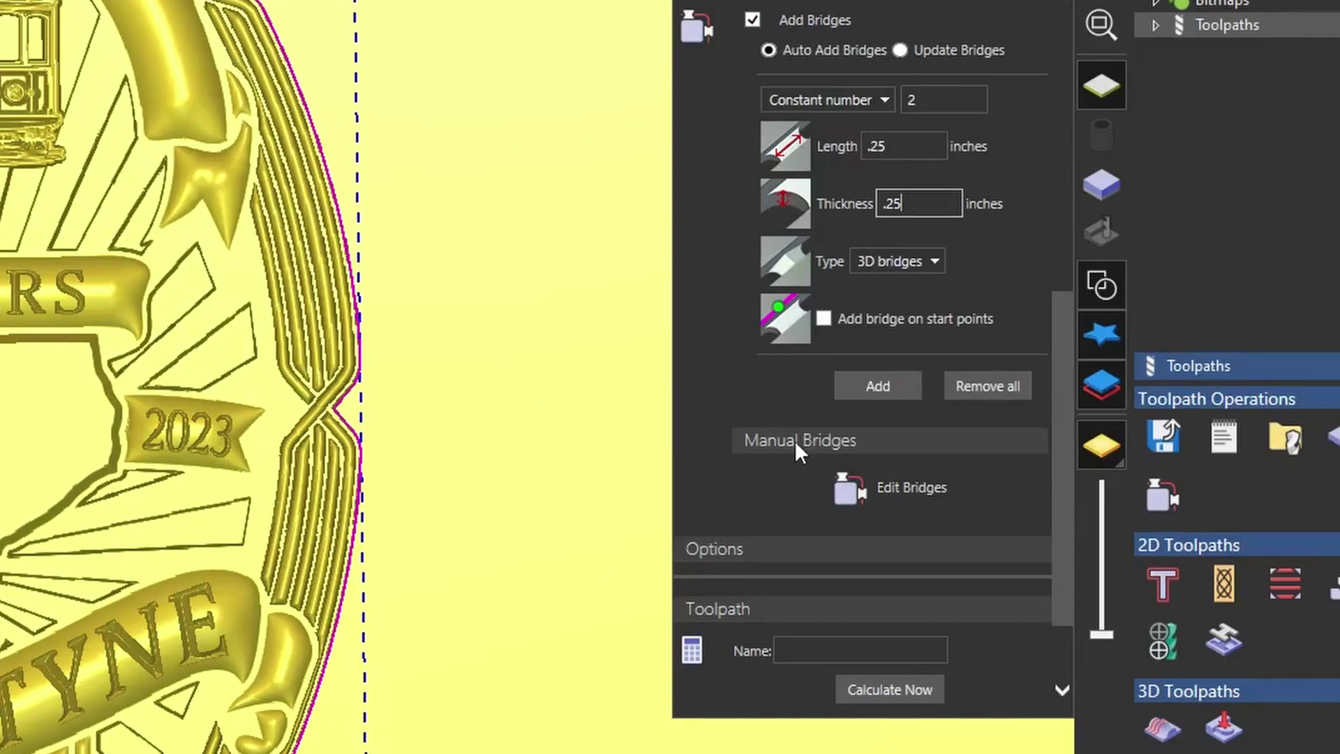
pyautogui.click(898, 494)
pyautogui.scroll(-3, 643, 448)
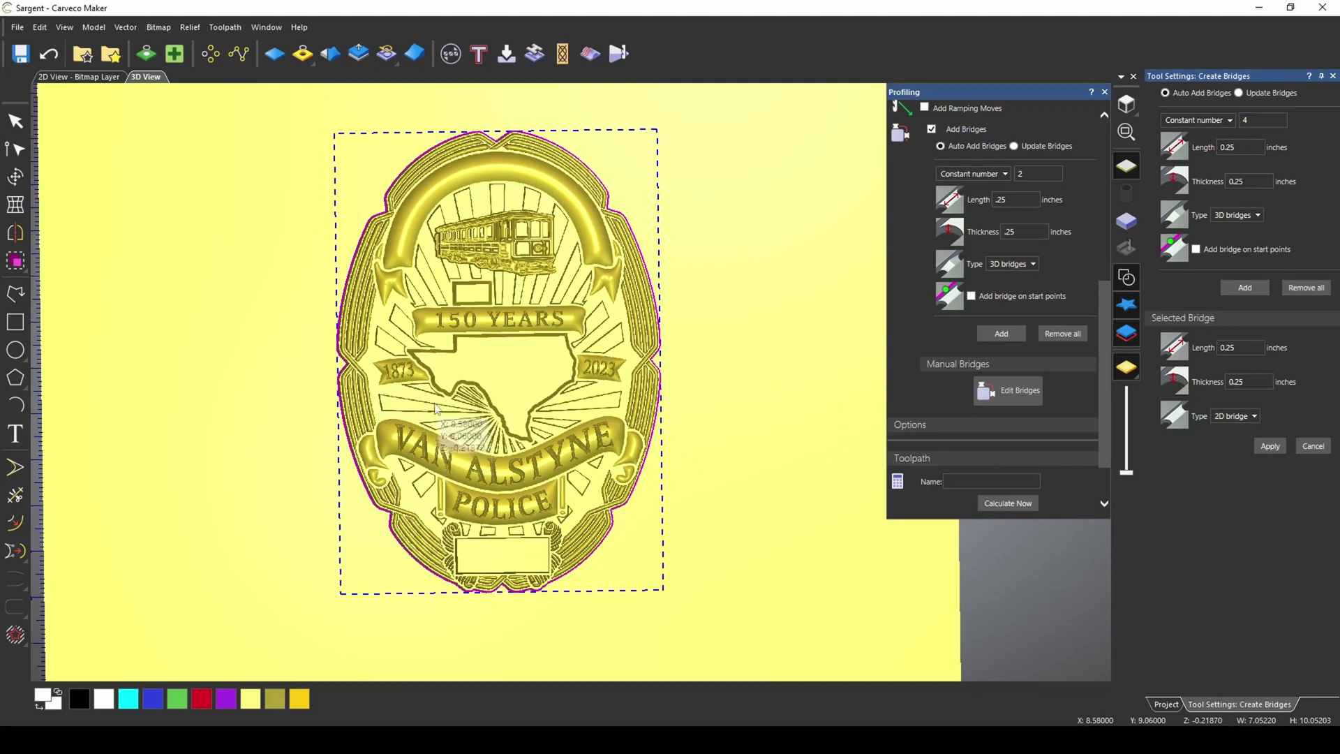
# Place bridges on the badge outline, then calculate and simulate the Profile toolpath in wood
pyautogui.click(349, 278)
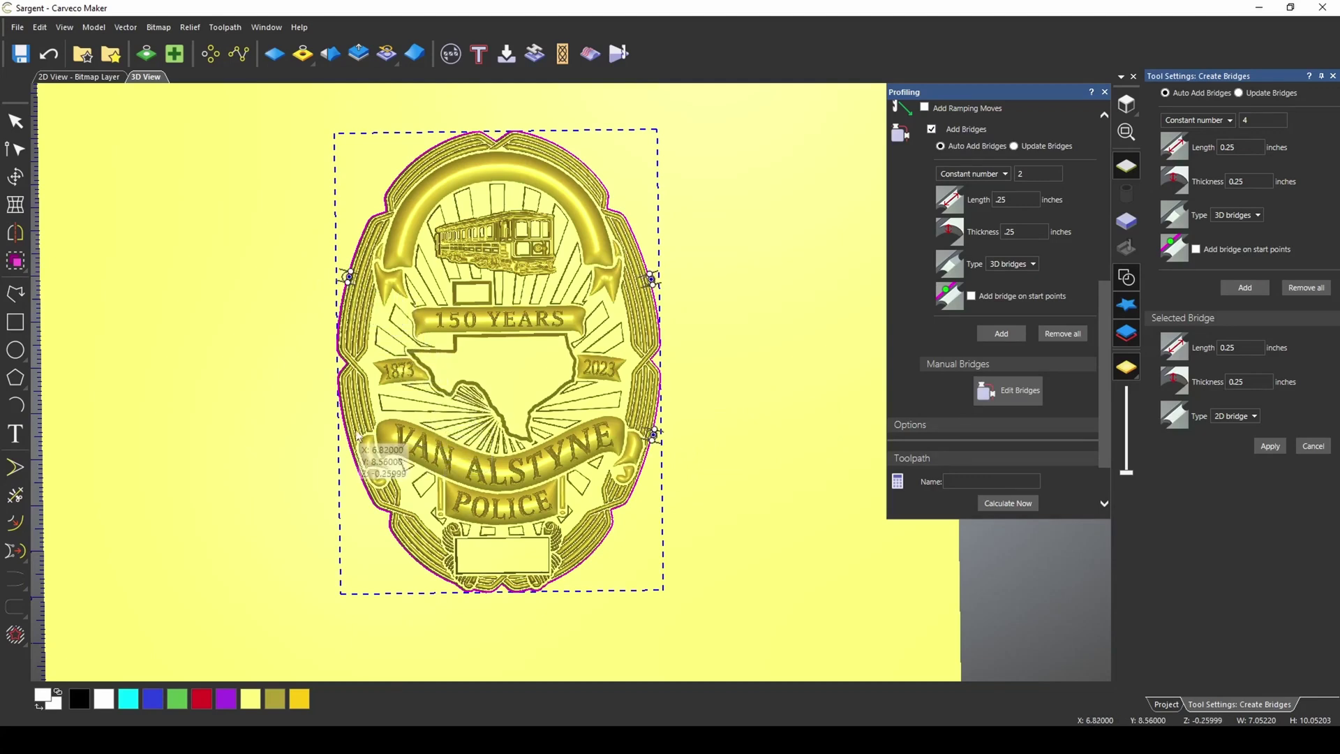
pyautogui.click(351, 450)
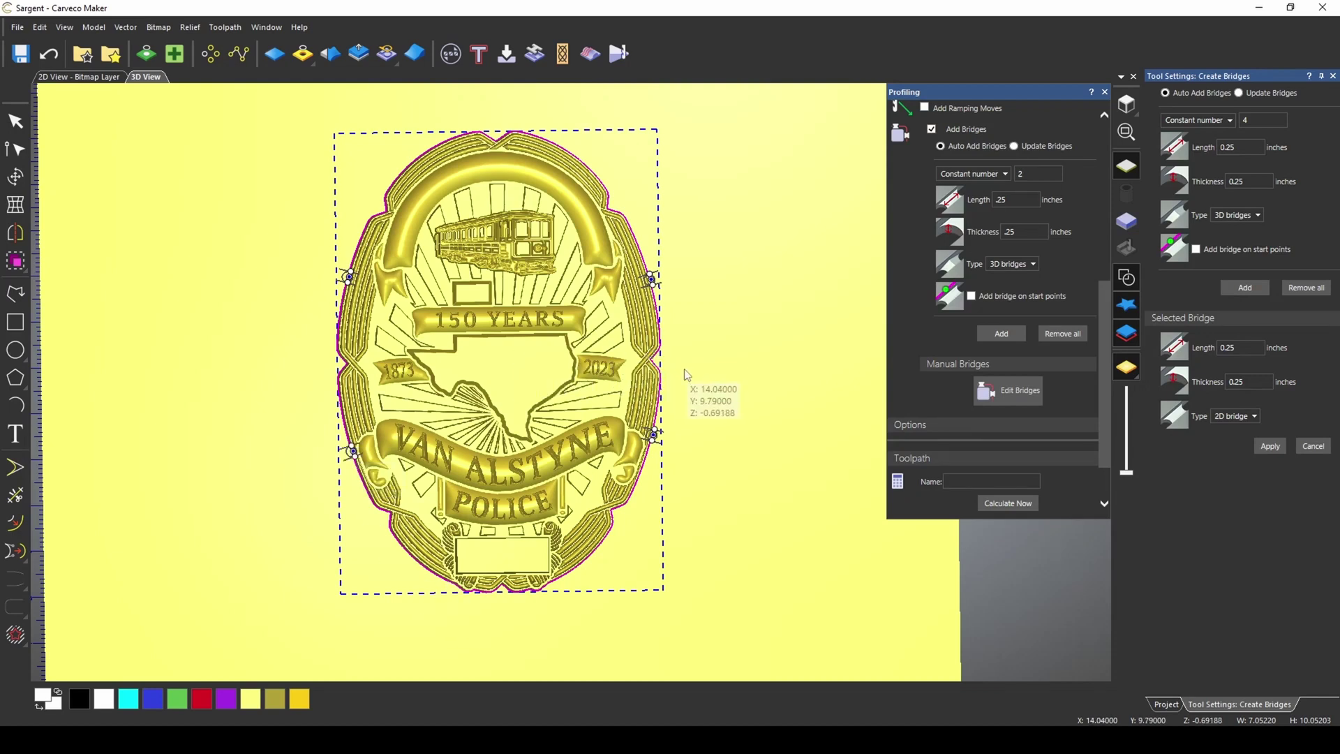
pyautogui.click(1013, 503)
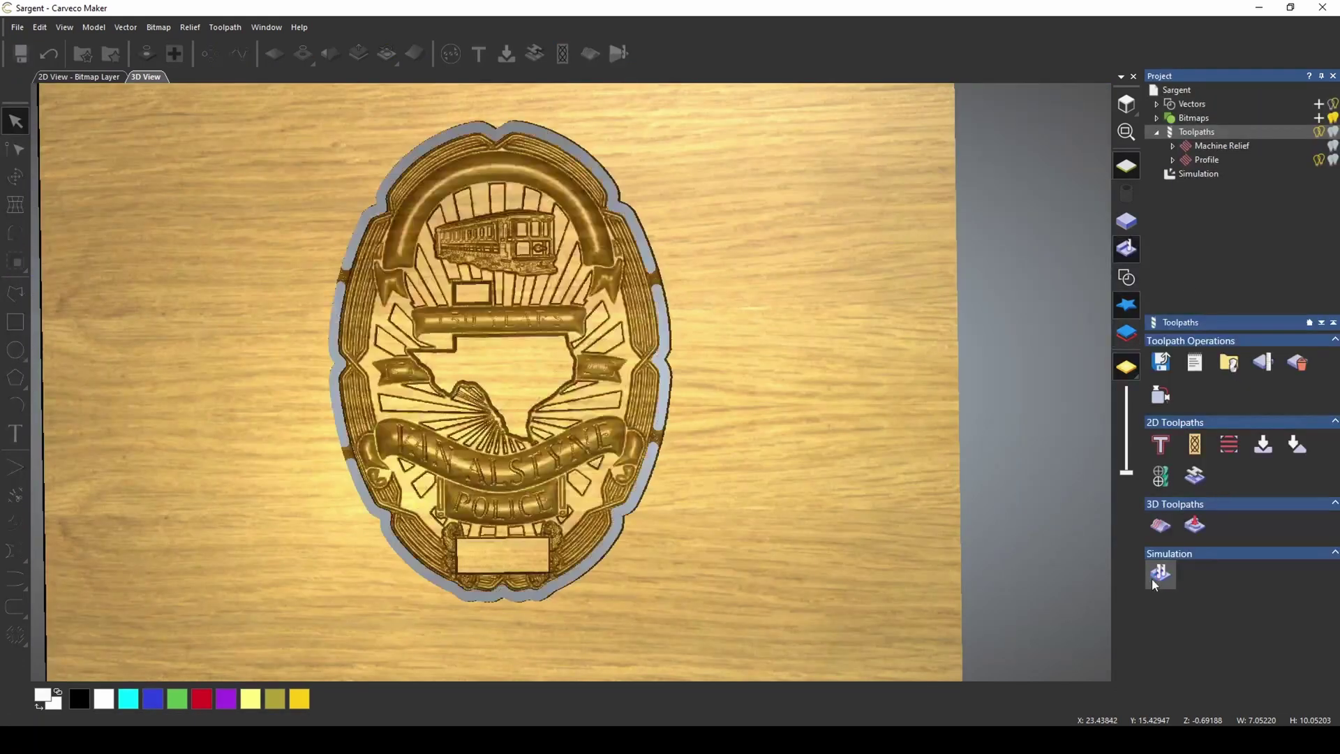
pyautogui.scroll(2, 691, 349)
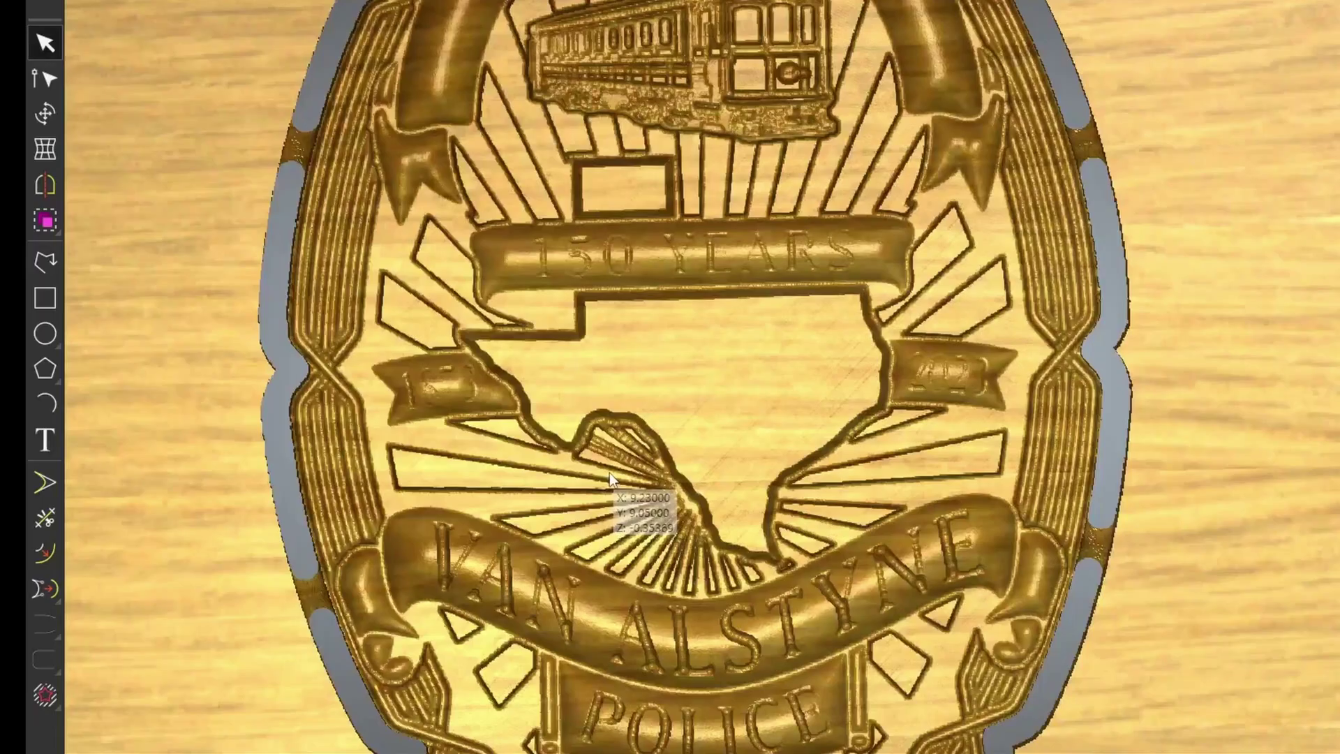